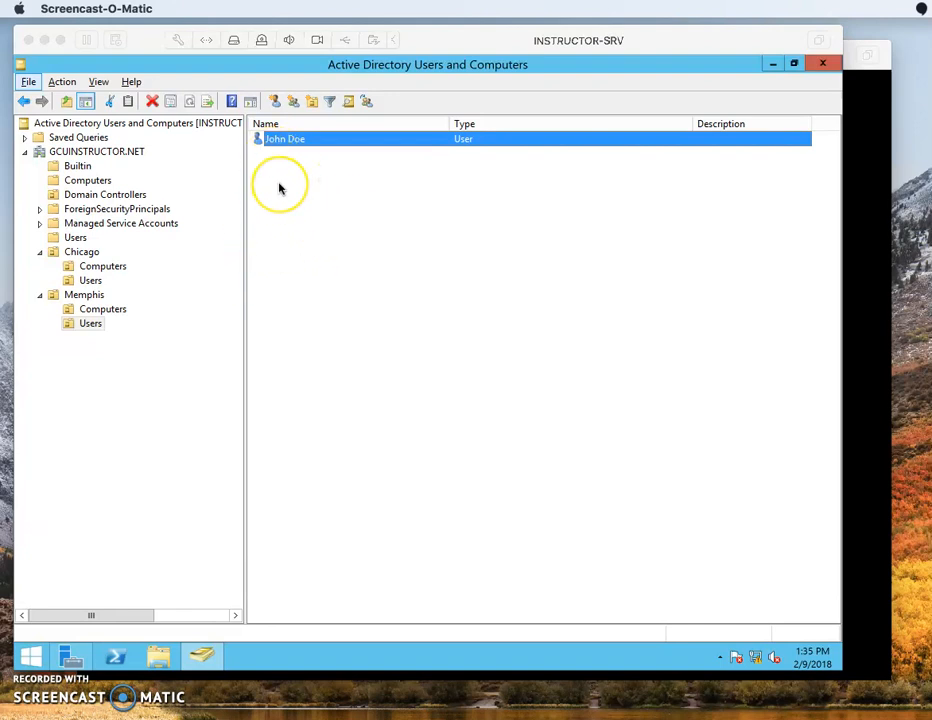
# Unlock the Windows Server VM using Send Ctrl-Alt-Del and the Administrator password.
pyautogui.click(279, 187)
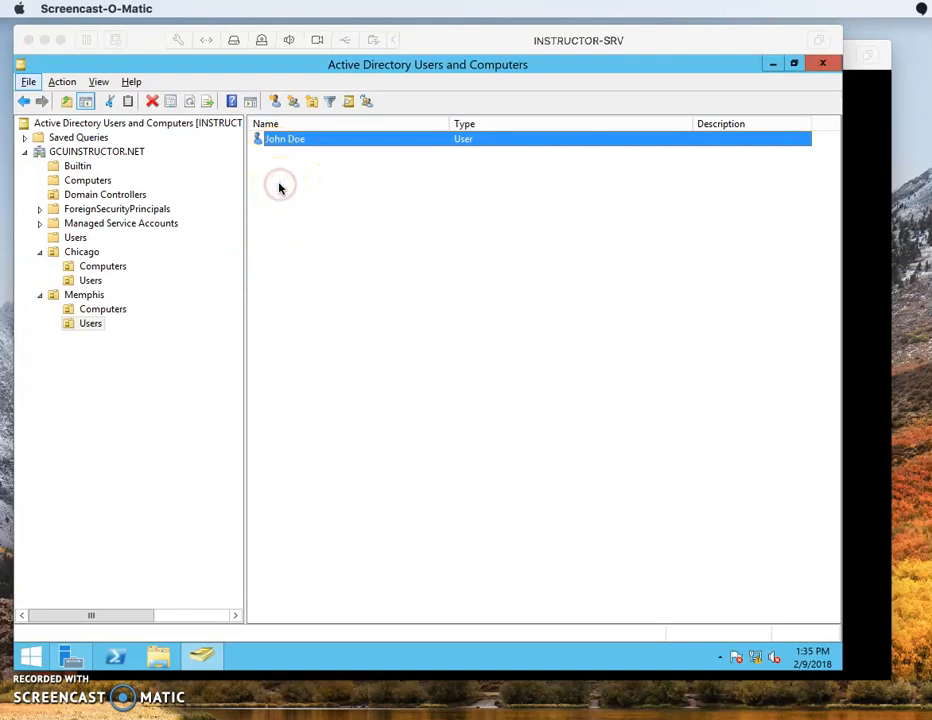
pyautogui.click(279, 187)
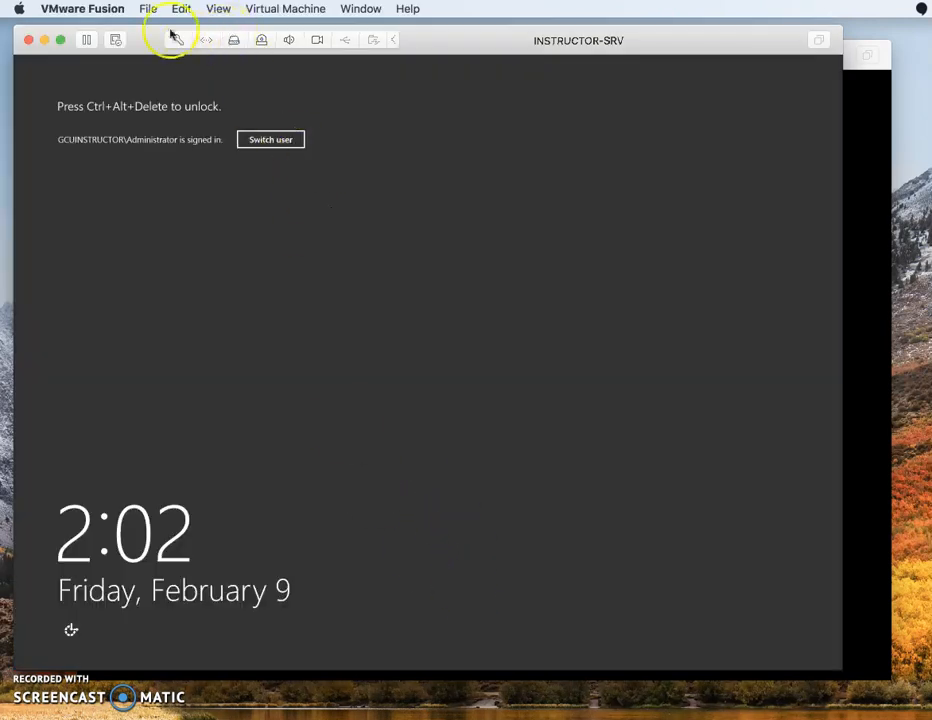
pyautogui.click(310, 21)
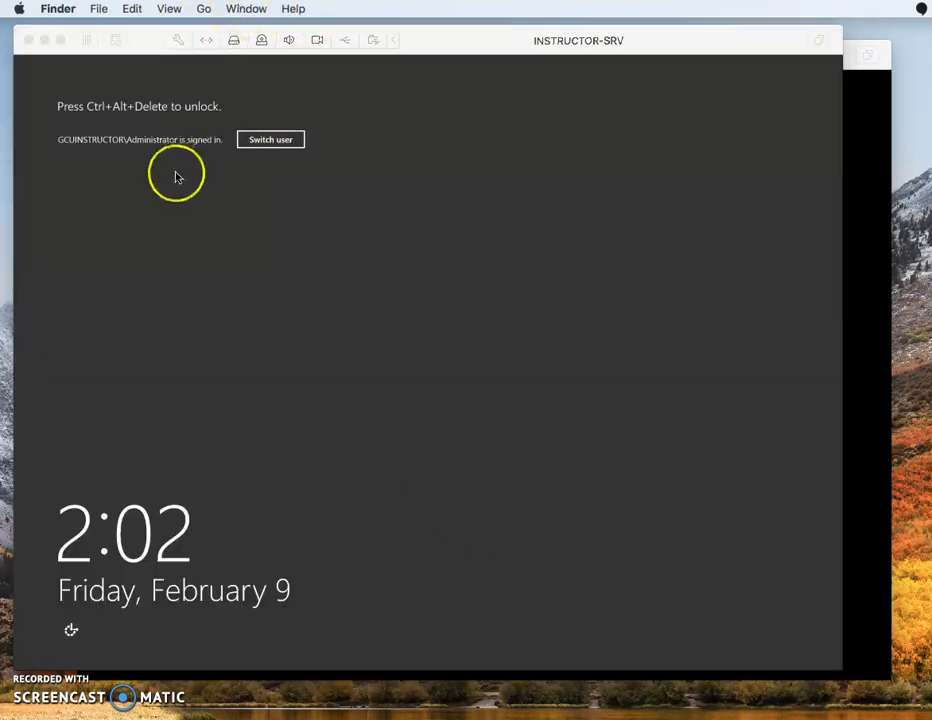
pyautogui.click(177, 173)
pyautogui.click(285, 10)
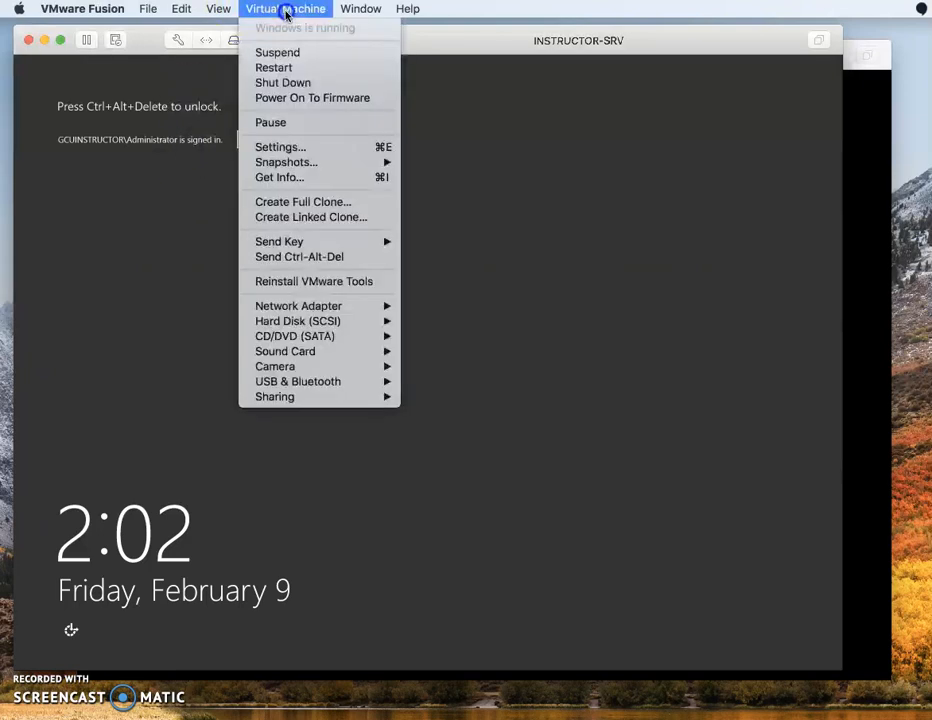
pyautogui.click(306, 257)
pyautogui.write('*********')
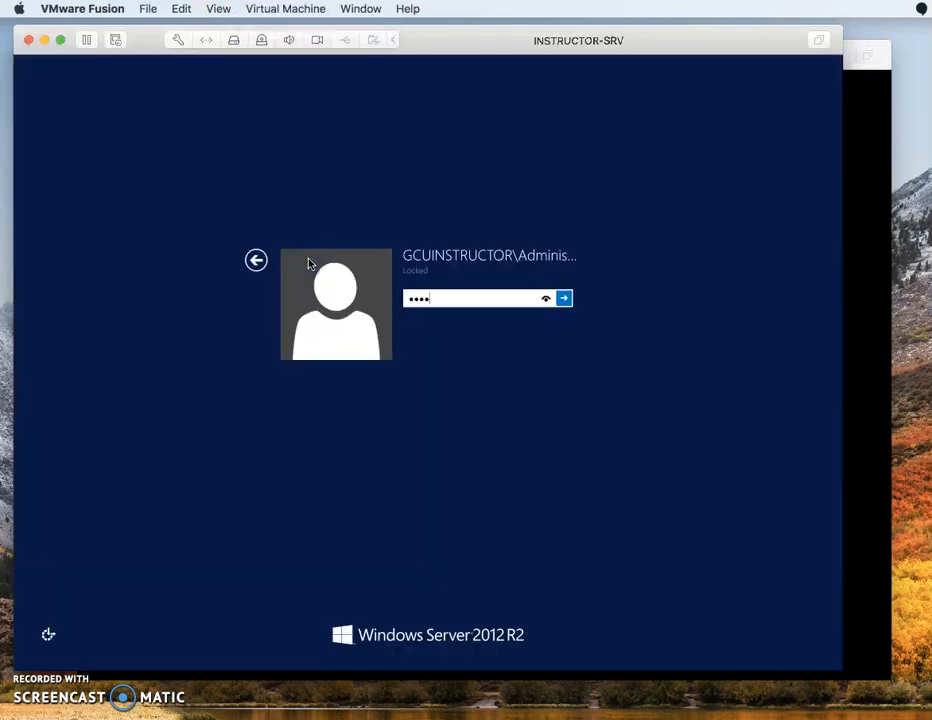
pyautogui.press('Return')
# Add a new Global Security group named 'Memphis Users' to the Memphis Users folder.
pyautogui.rightClick(327, 198)
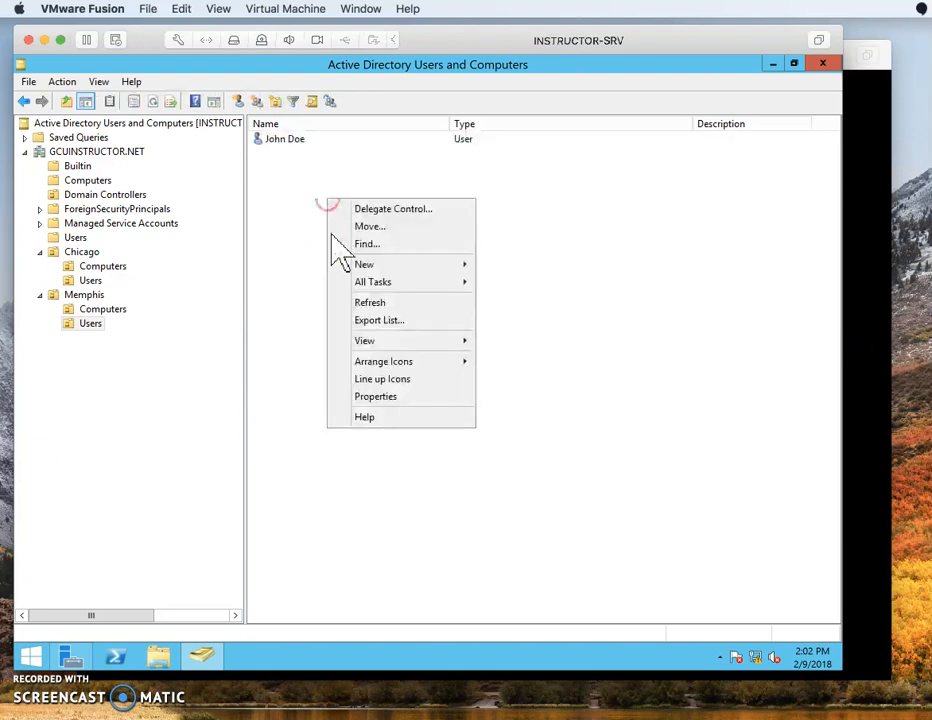
pyautogui.moveTo(443, 268)
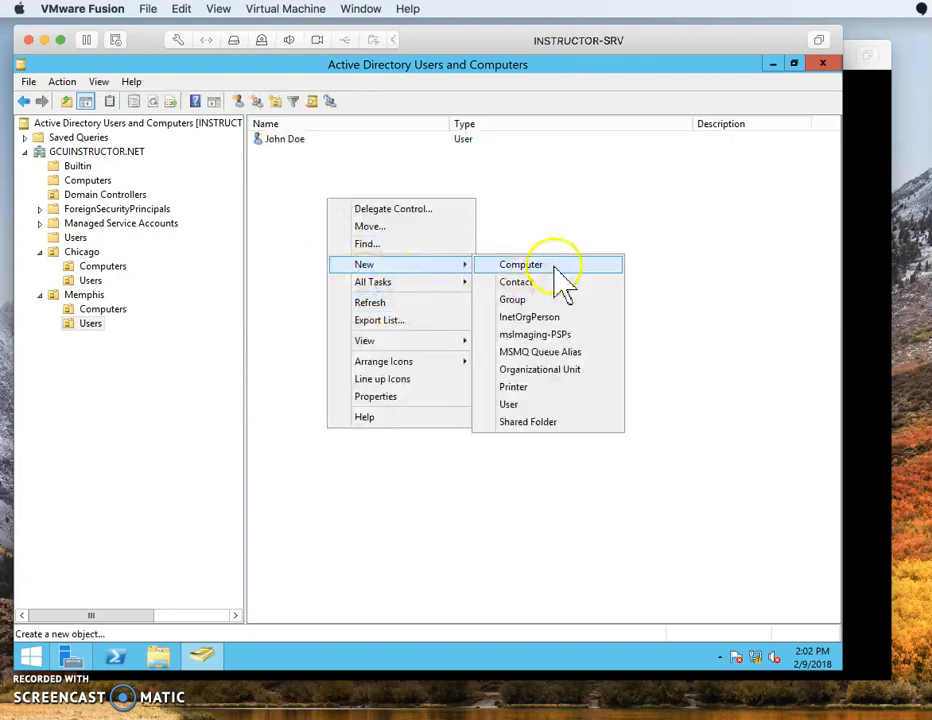
pyautogui.click(542, 297)
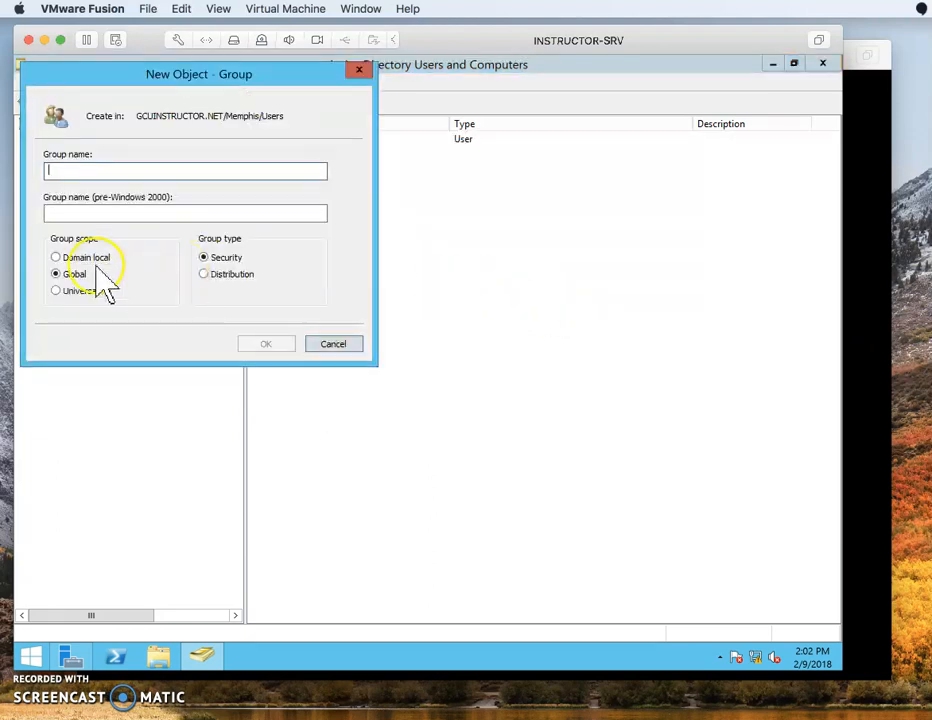
pyautogui.click(97, 166)
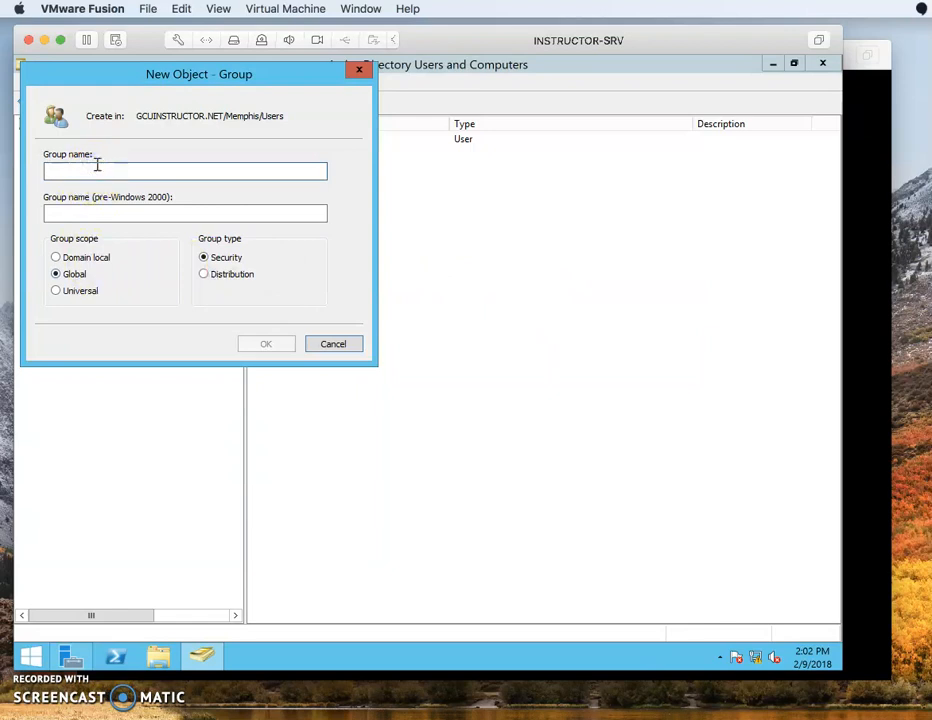
pyautogui.click(126, 76)
pyautogui.moveTo(126, 76); pyautogui.dragTo(372, 237)
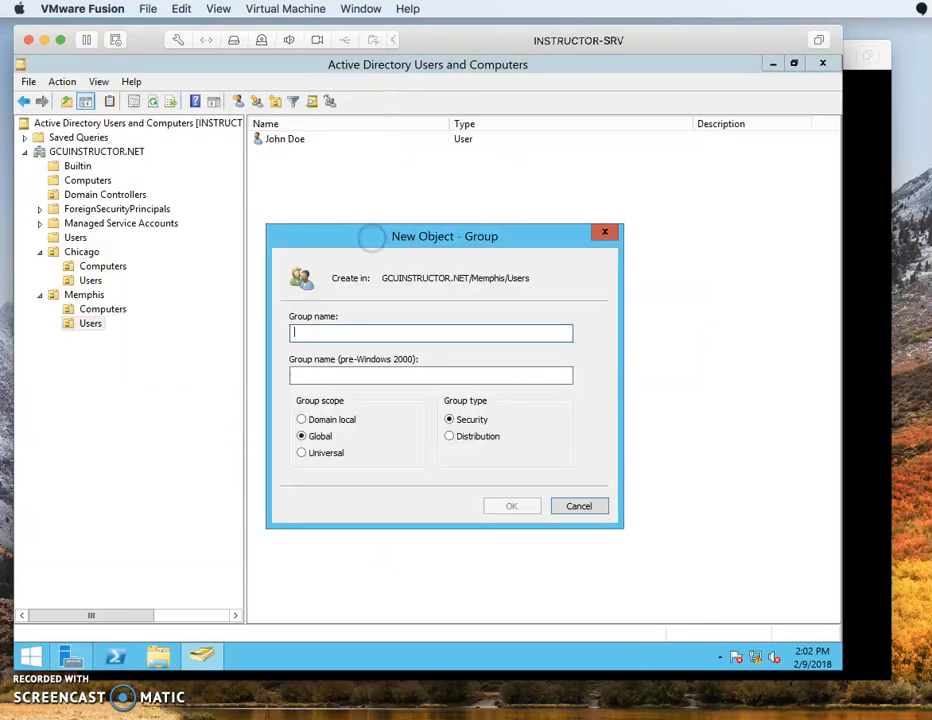
pyautogui.write('Memp')
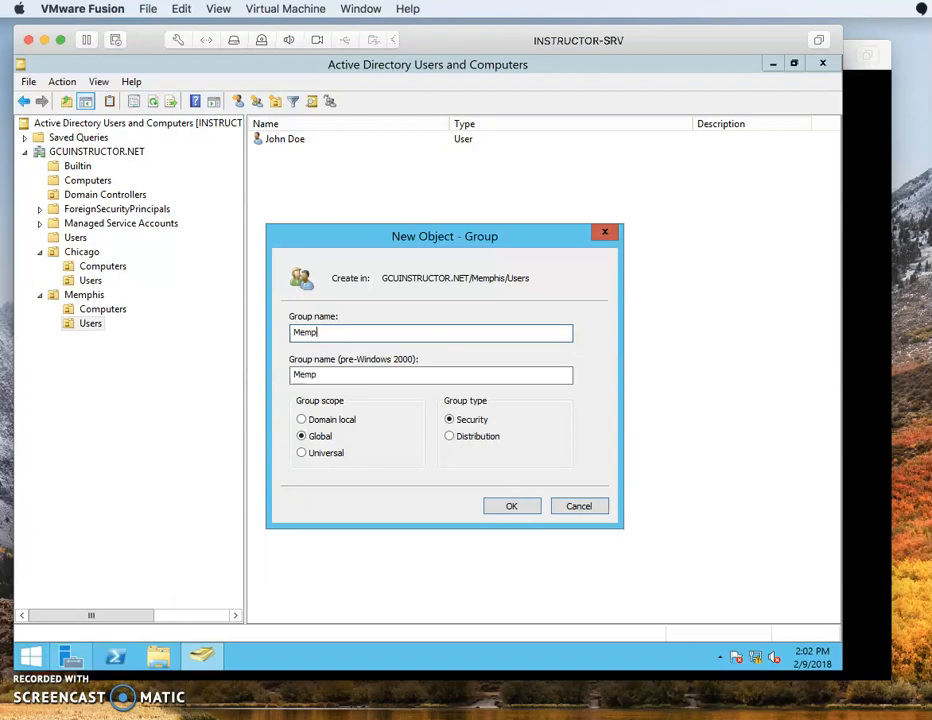
pyautogui.write('his Users')
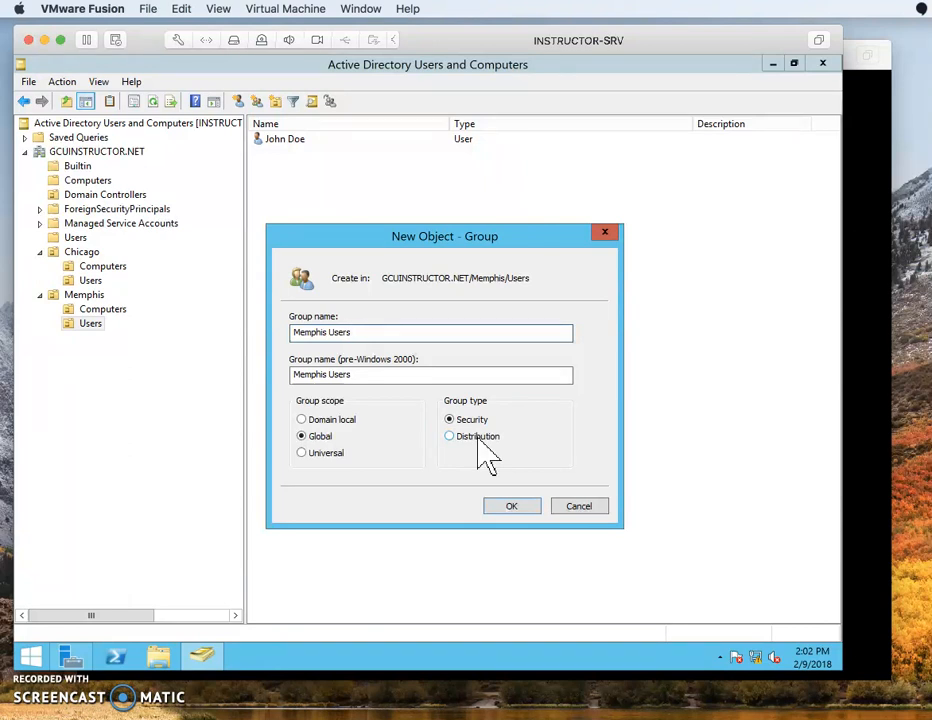
pyautogui.click(507, 504)
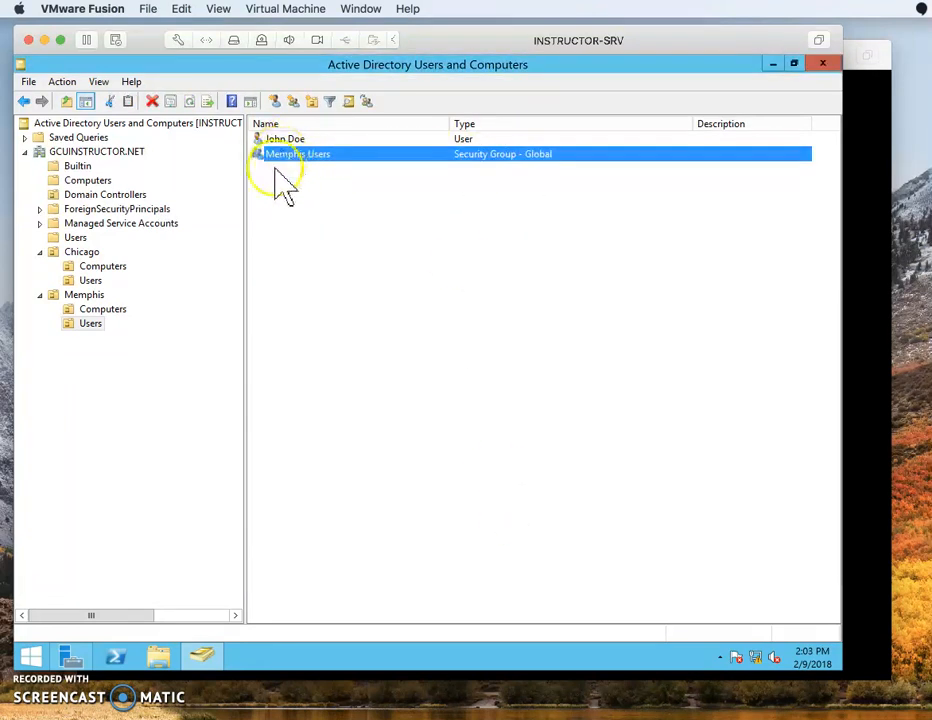
pyautogui.doubleClick(298, 155)
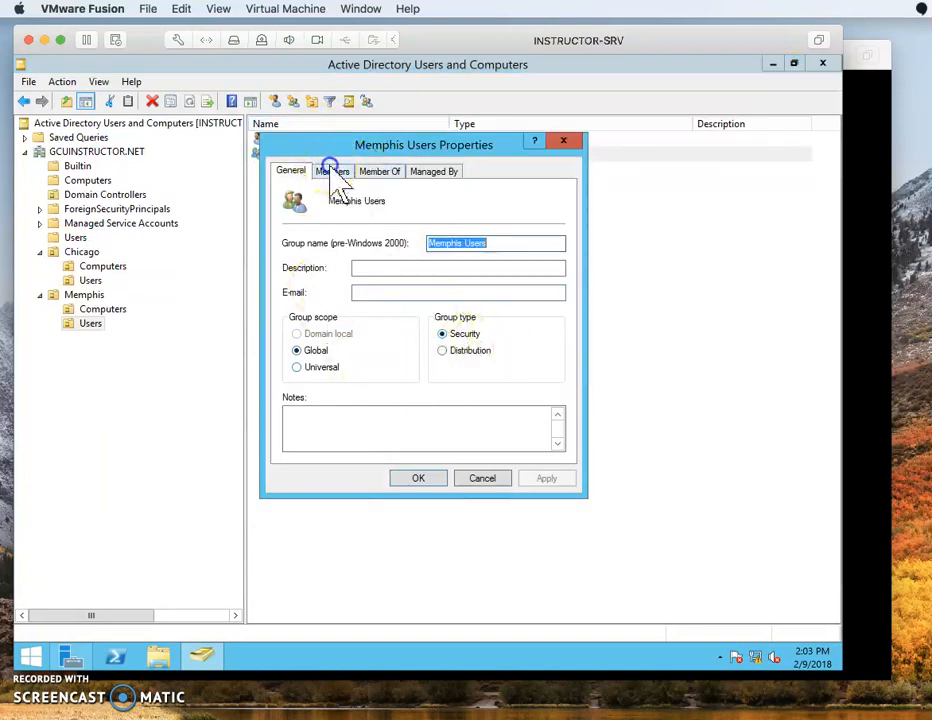
pyautogui.click(333, 171)
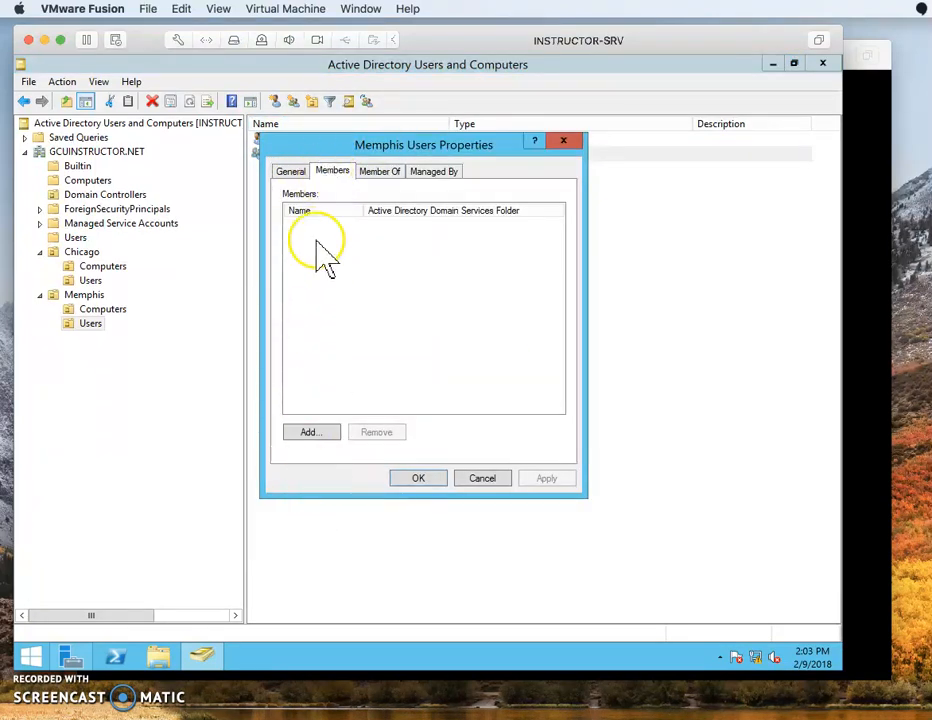
pyautogui.click(381, 171)
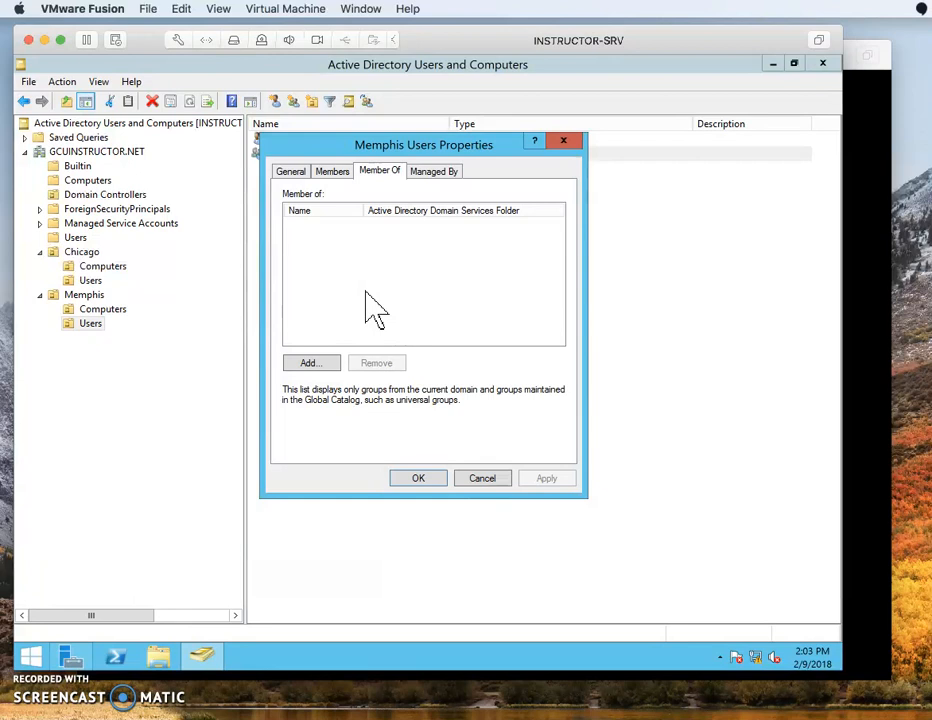
pyautogui.click(418, 478)
# Open John Doe's properties and set the description to 'Memphis IT Analyst'.
pyautogui.click(301, 142)
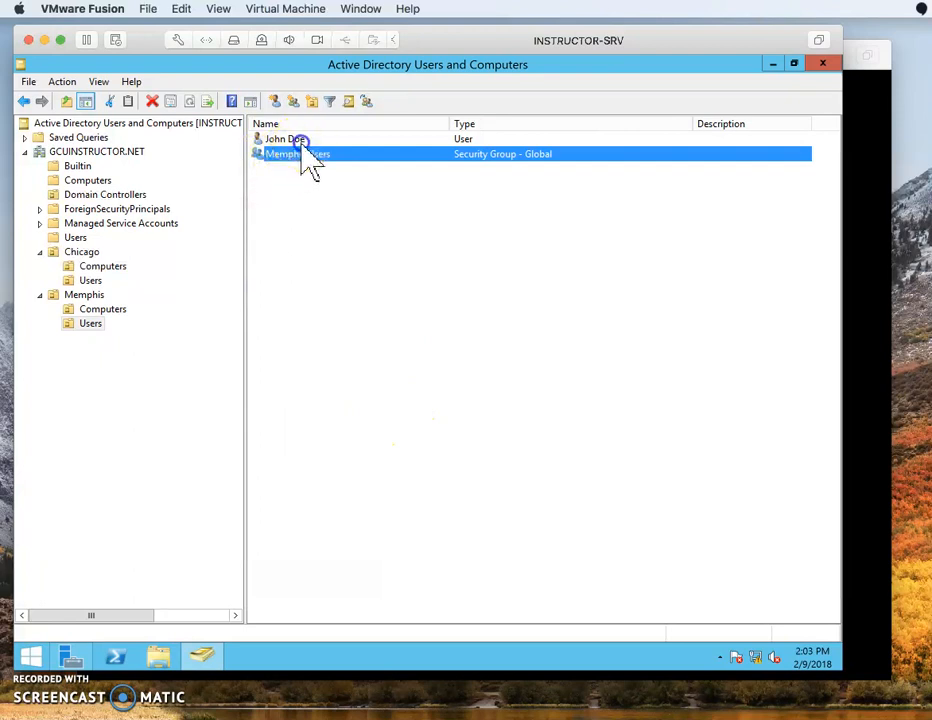
pyautogui.doubleClick(301, 142)
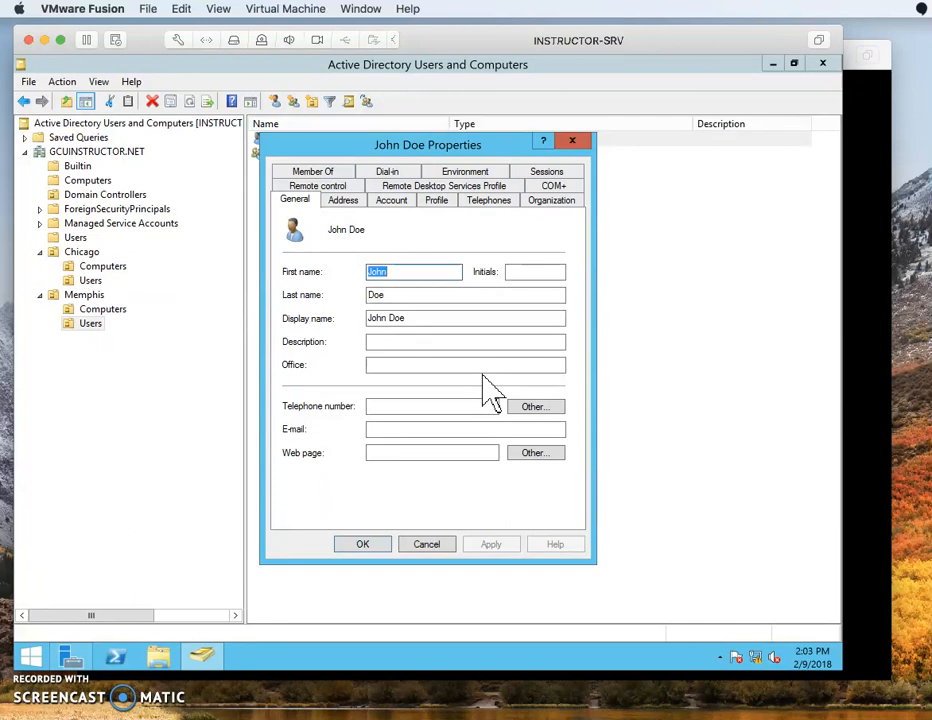
pyautogui.click(416, 337)
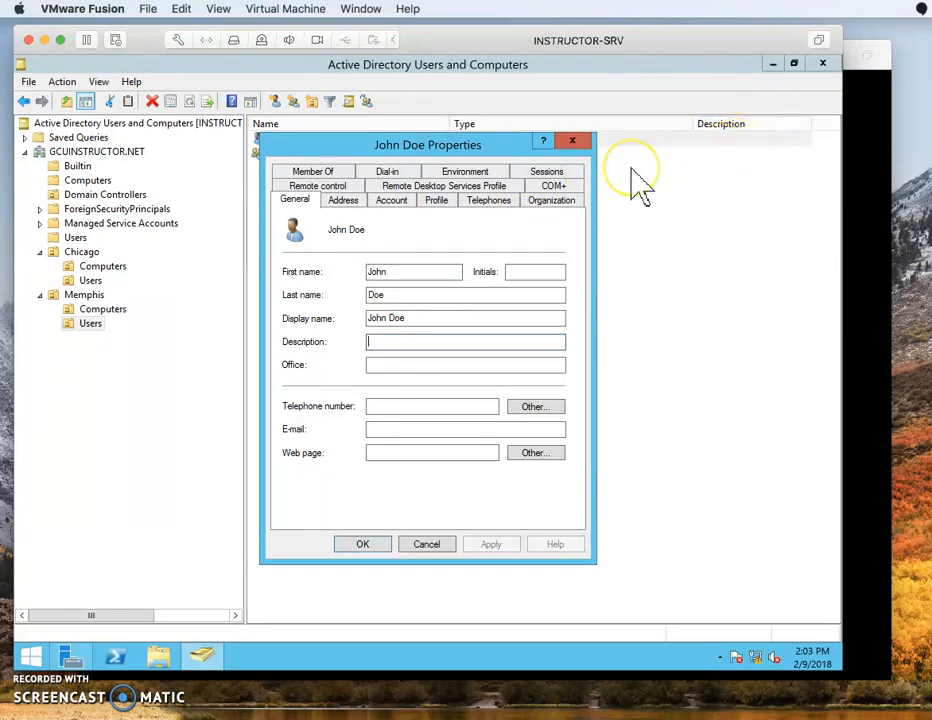
pyautogui.click(408, 342)
pyautogui.write('Mephis')
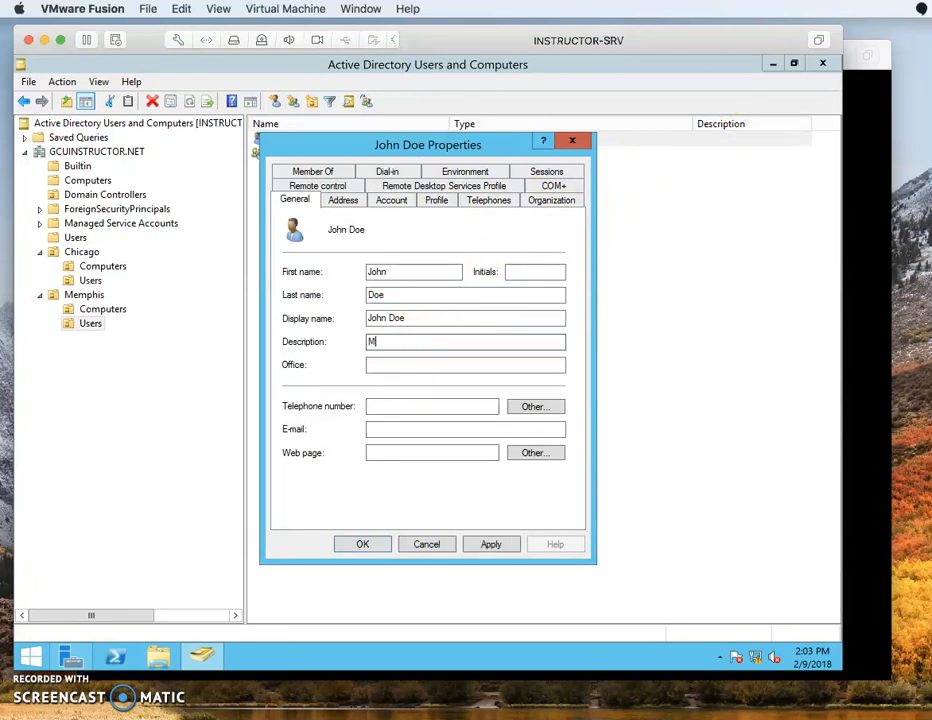
pyautogui.press('BackSpace')
pyautogui.press('BackSpace')
pyautogui.press('BackSpace')
pyautogui.press('BackSpace')
pyautogui.write('mphis IT')
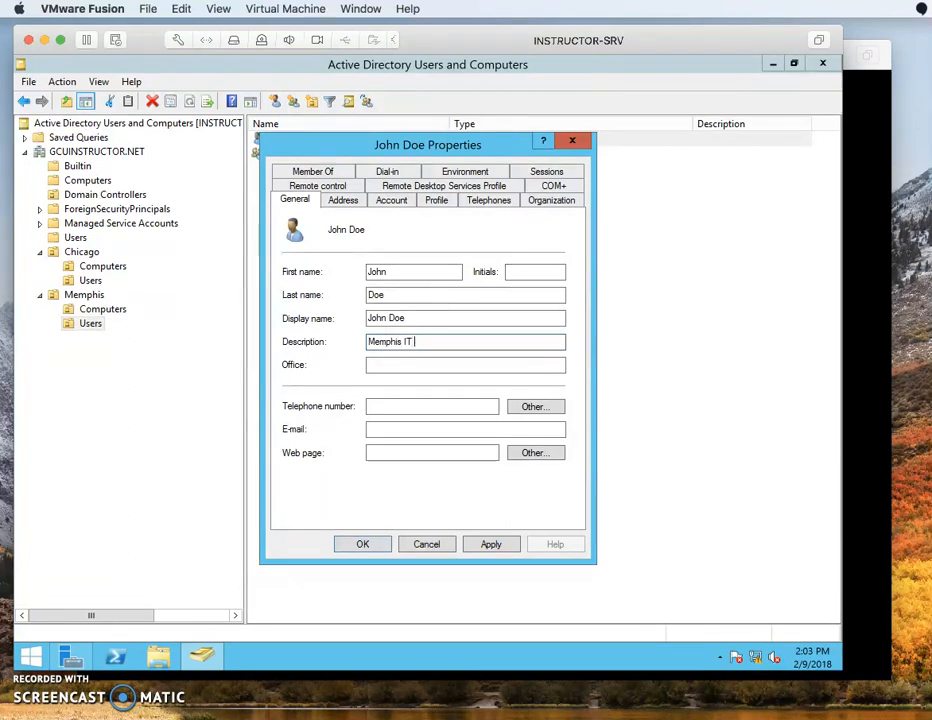
pyautogui.write(' Analyst')
# Fill in office Memphis, the user's telephone number and e-mail address, and apply.
pyautogui.click(423, 364)
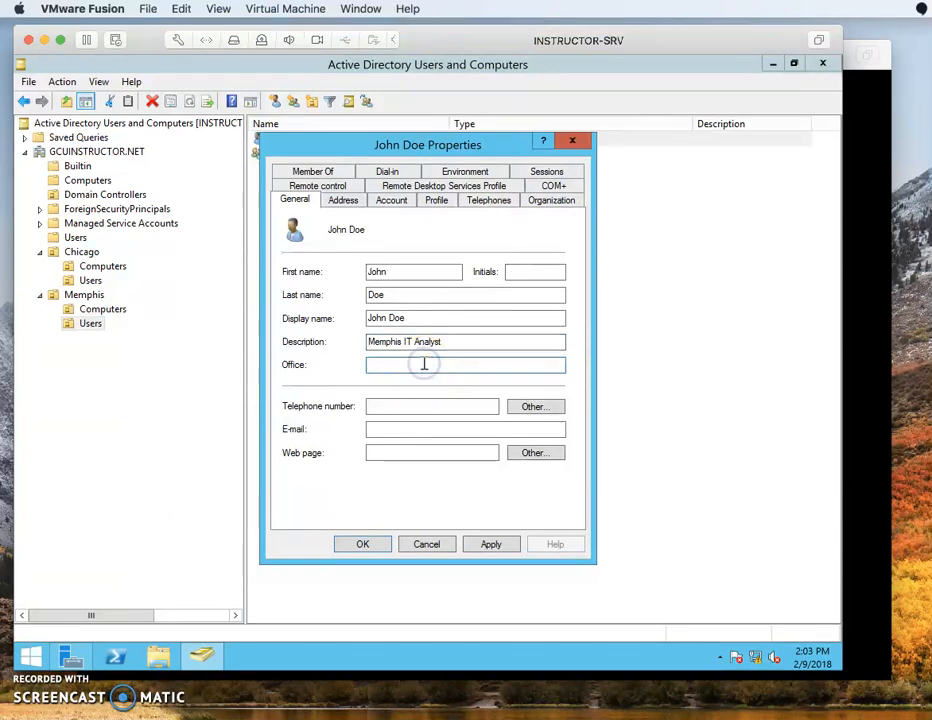
pyautogui.write('Mephism')
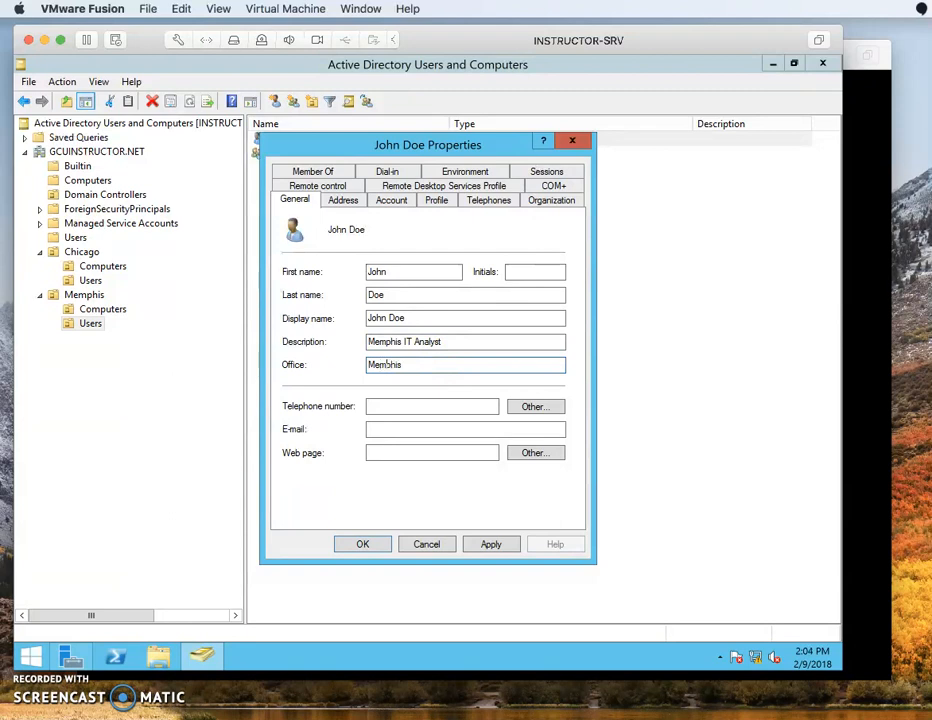
pyautogui.click(429, 408)
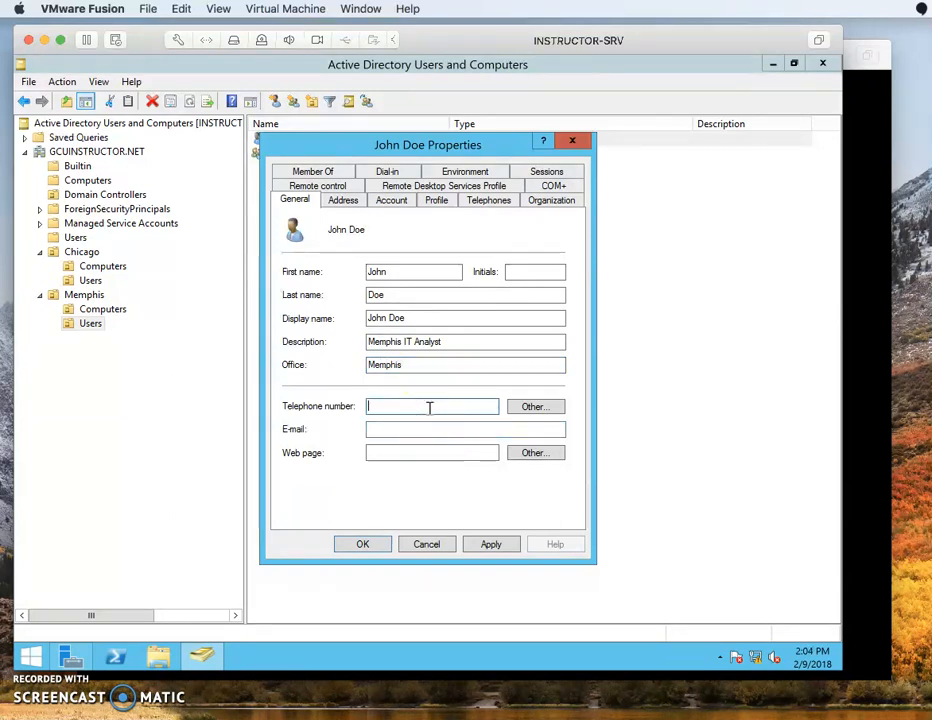
pyautogui.write('217555-1234')
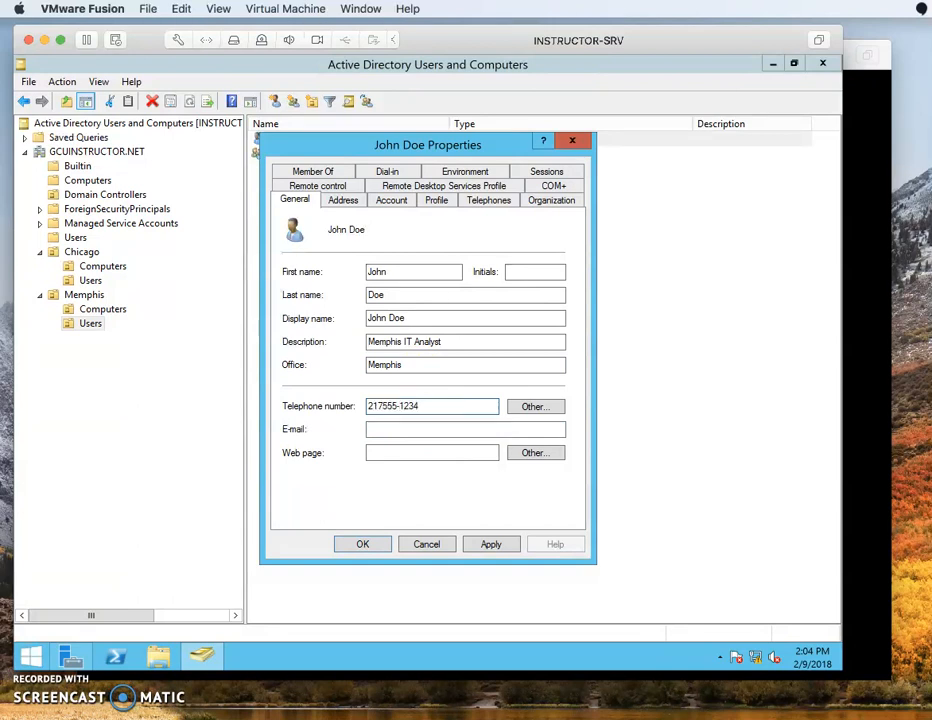
pyautogui.click(379, 406)
pyautogui.write('-')
pyautogui.click(488, 429)
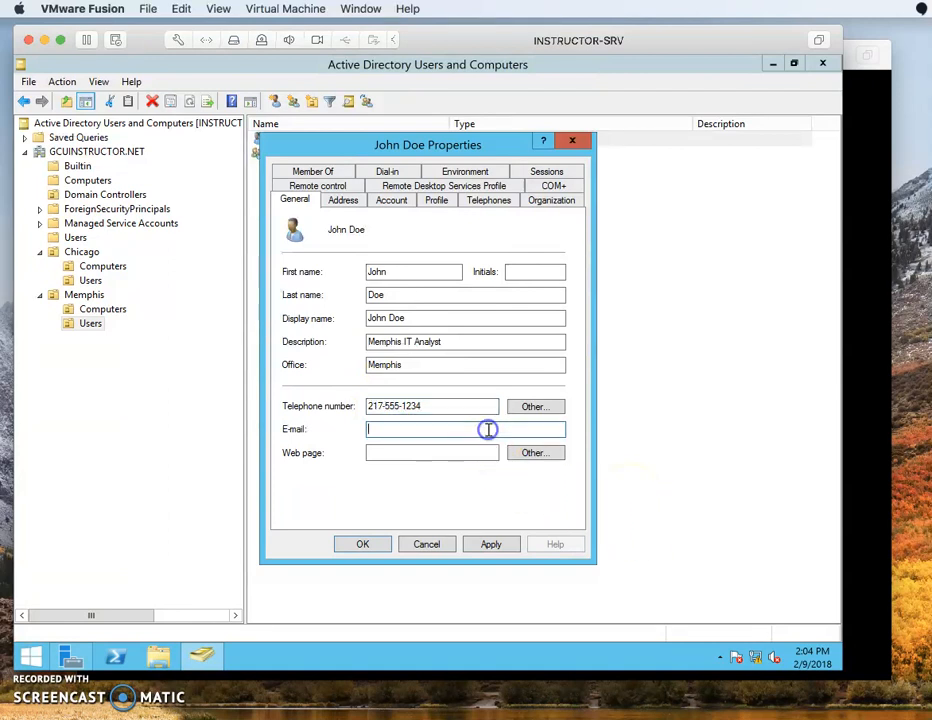
pyautogui.click(486, 544)
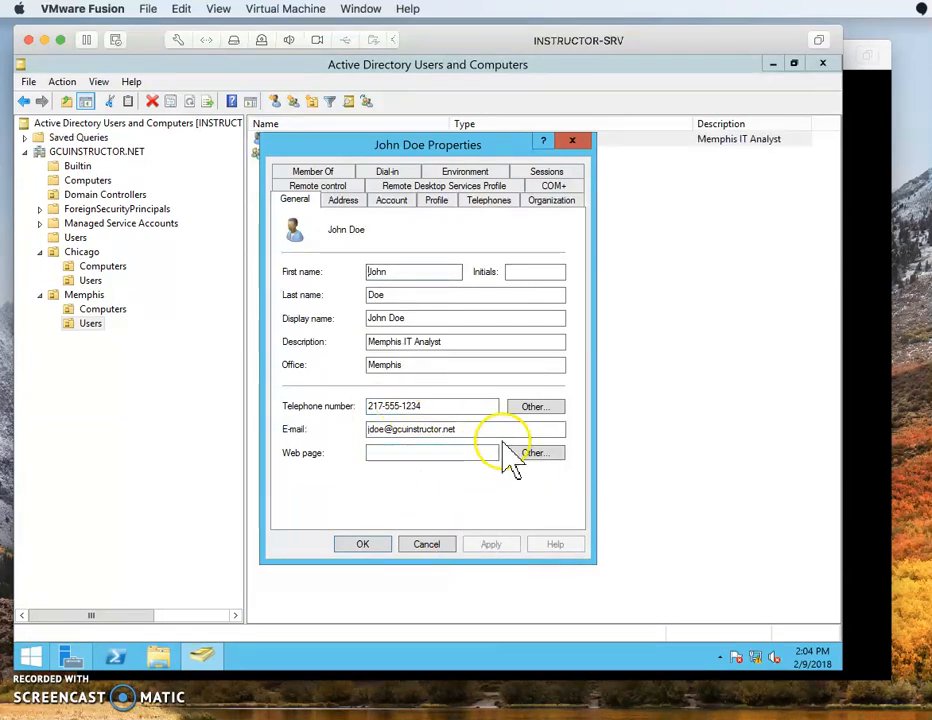
pyautogui.click(352, 201)
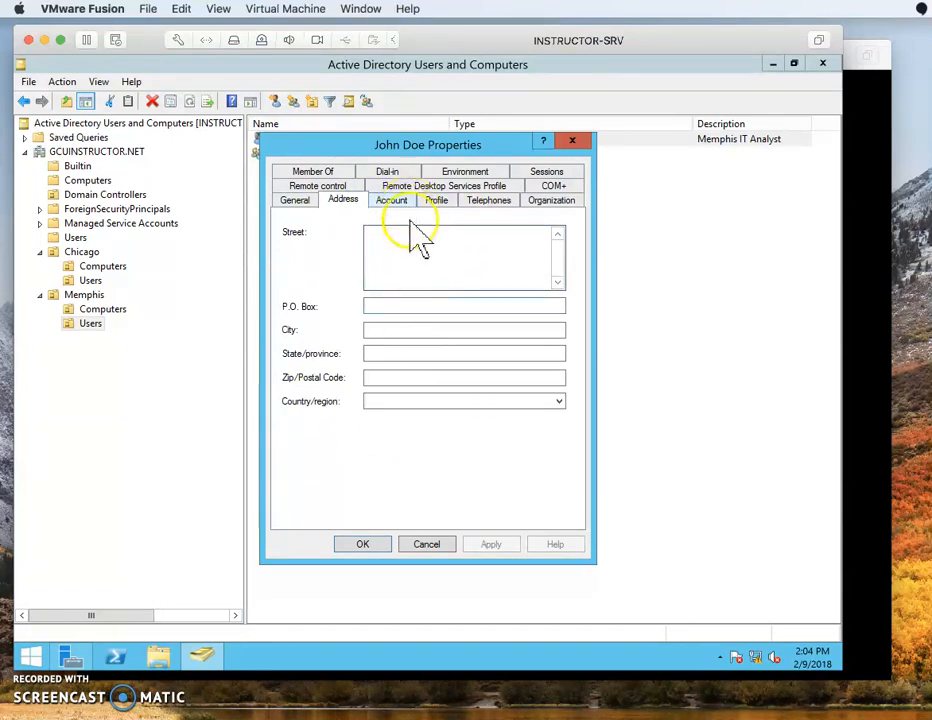
# Fill in the Street, City and State/province fields on the user's Address tab.
pyautogui.click(405, 266)
pyautogui.write('1234 Jo')
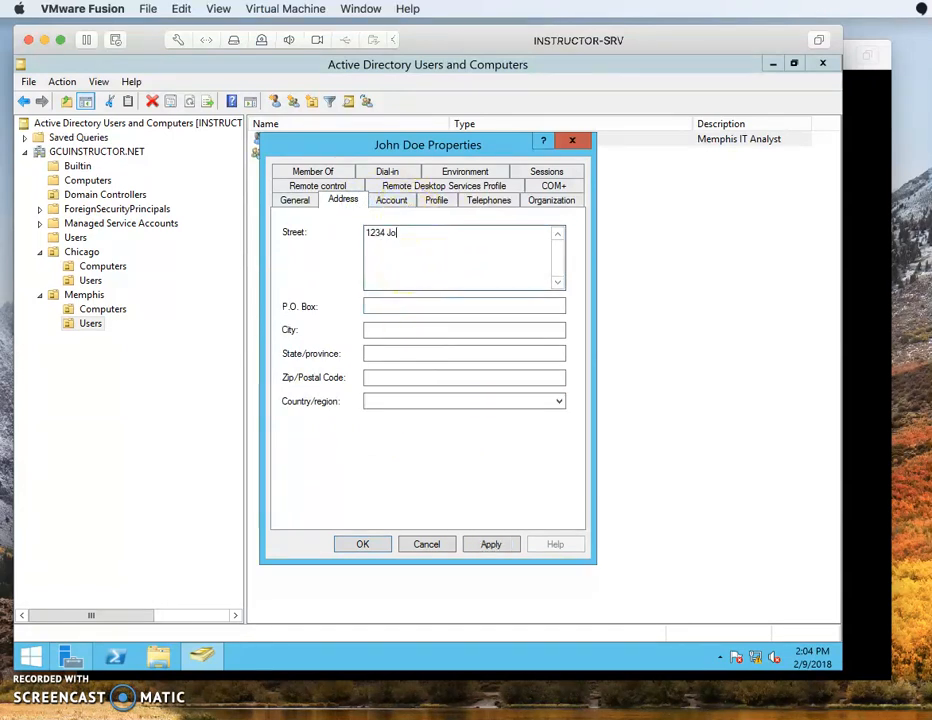
pyautogui.write('hn Doe Lane')
pyautogui.press('Return')
pyautogui.write('Phoenix')
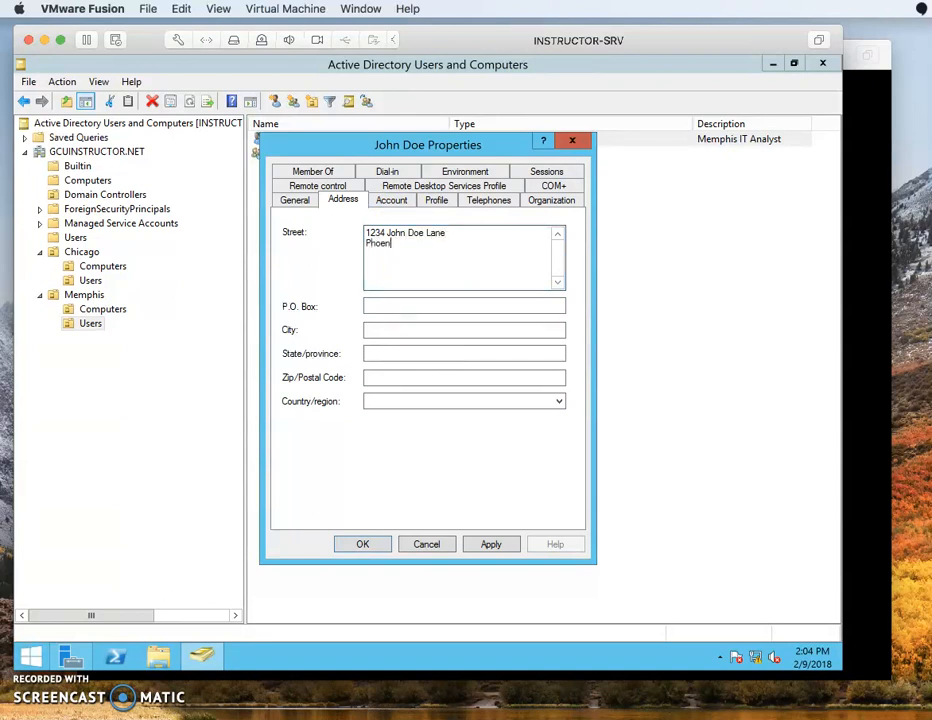
pyautogui.press('BackSpace')
pyautogui.press('BackSpace')
pyautogui.press('BackSpace')
pyautogui.press('BackSpace')
pyautogui.press('BackSpace')
pyautogui.press('BackSpace')
pyautogui.press('BackSpace')
pyautogui.press('BackSpace')
pyautogui.press('Tab')
pyautogui.press('Tab')
pyautogui.write('Phoenix')
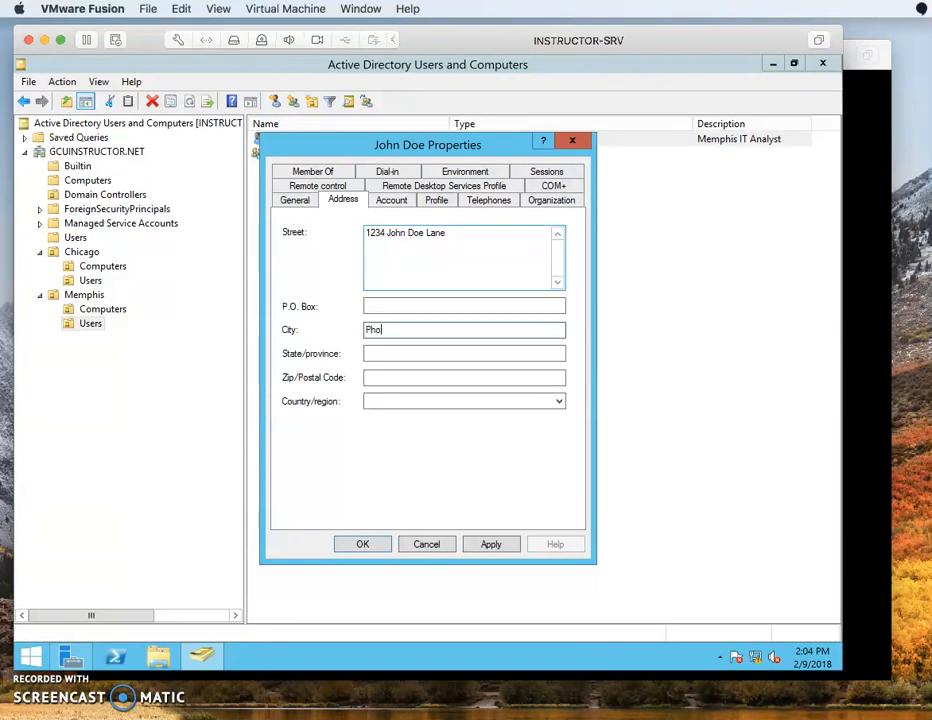
pyautogui.press('Tab')
pyautogui.write('Z')
pyautogui.press('BackSpace')
pyautogui.write('ar')
pyautogui.press('BackSpace')
pyautogui.press('BackSpace')
pyautogui.write('Arizona')
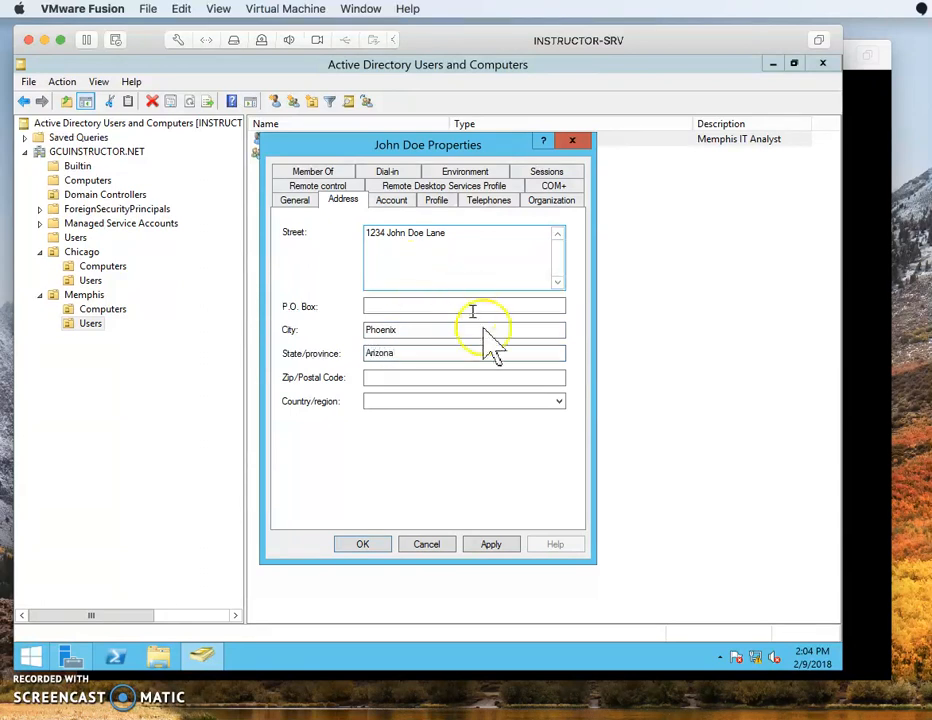
# Apply the address, then in Logon Hours deny midnight–8 AM daily and all of Sunday.
pyautogui.click(505, 546)
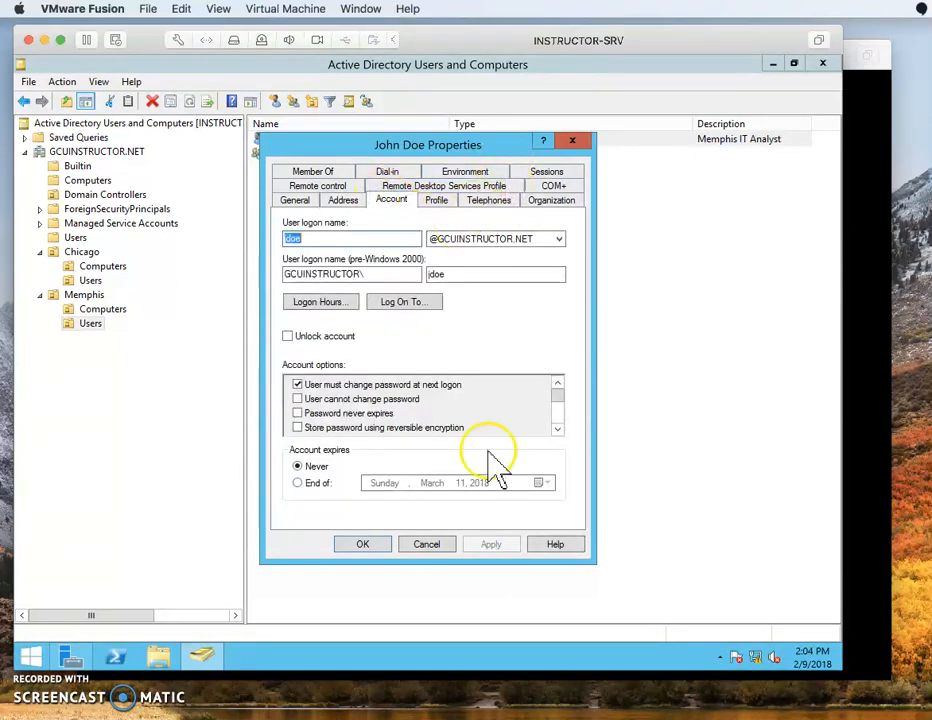
pyautogui.click(327, 303)
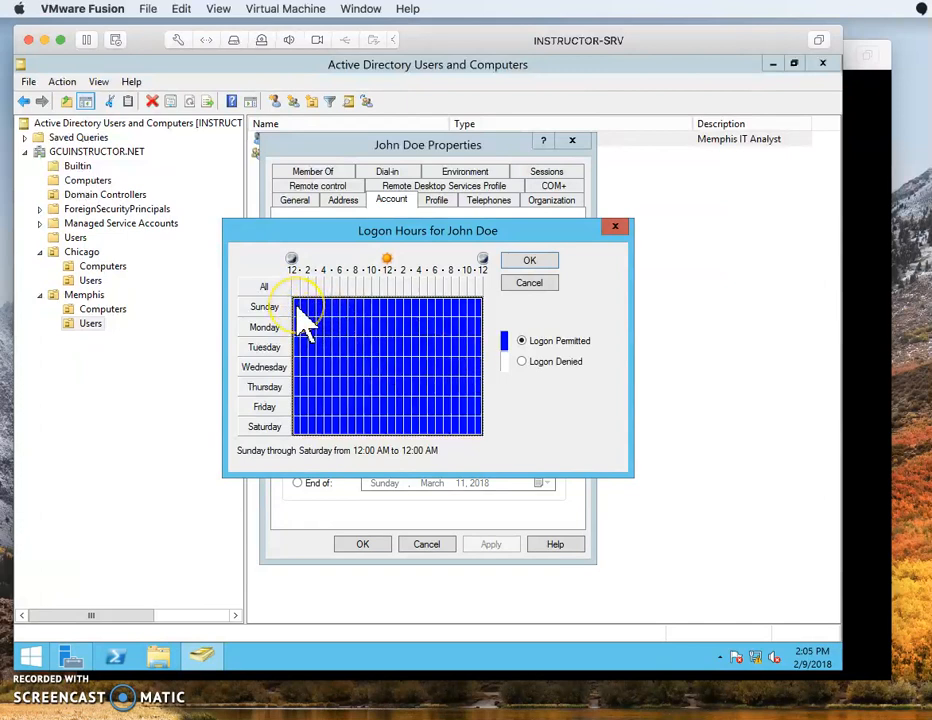
pyautogui.moveTo(297, 307); pyautogui.dragTo(358, 440)
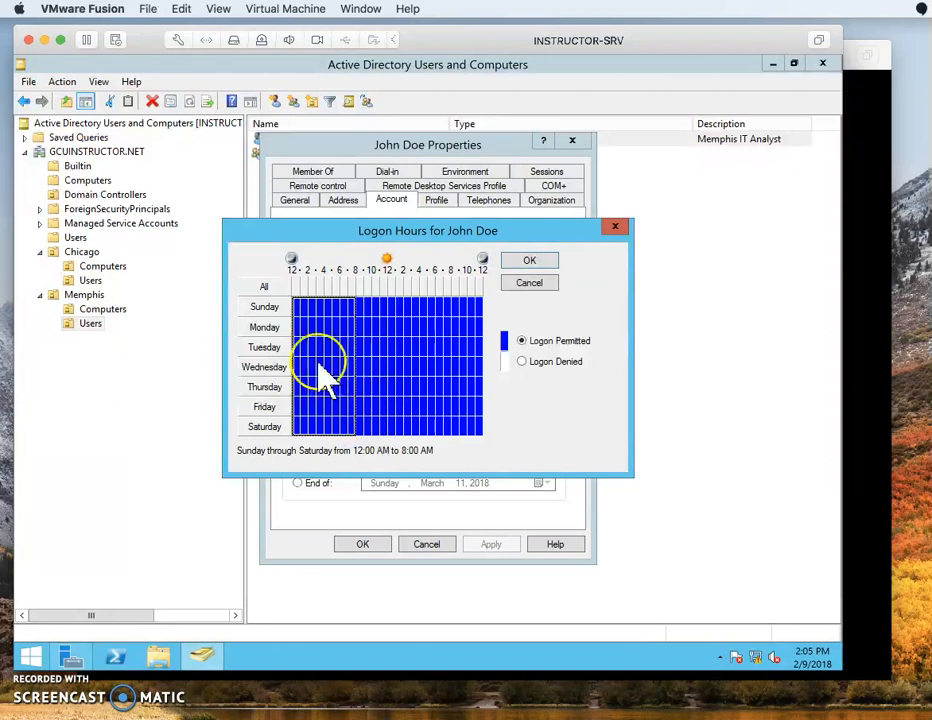
pyautogui.click(545, 364)
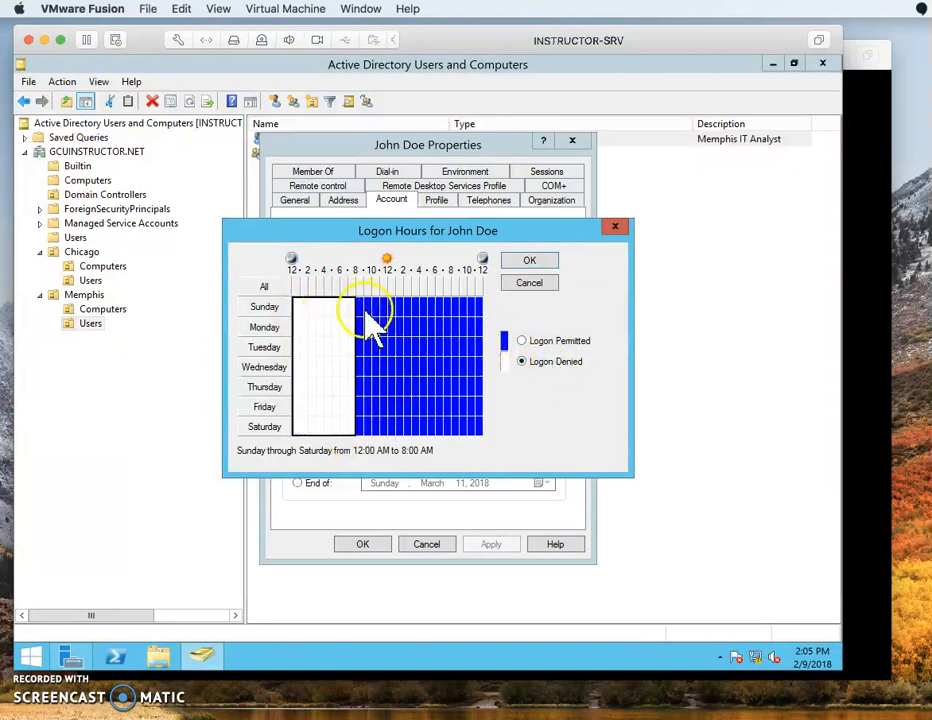
pyautogui.moveTo(358, 308); pyautogui.dragTo(483, 305)
pyautogui.click(523, 362)
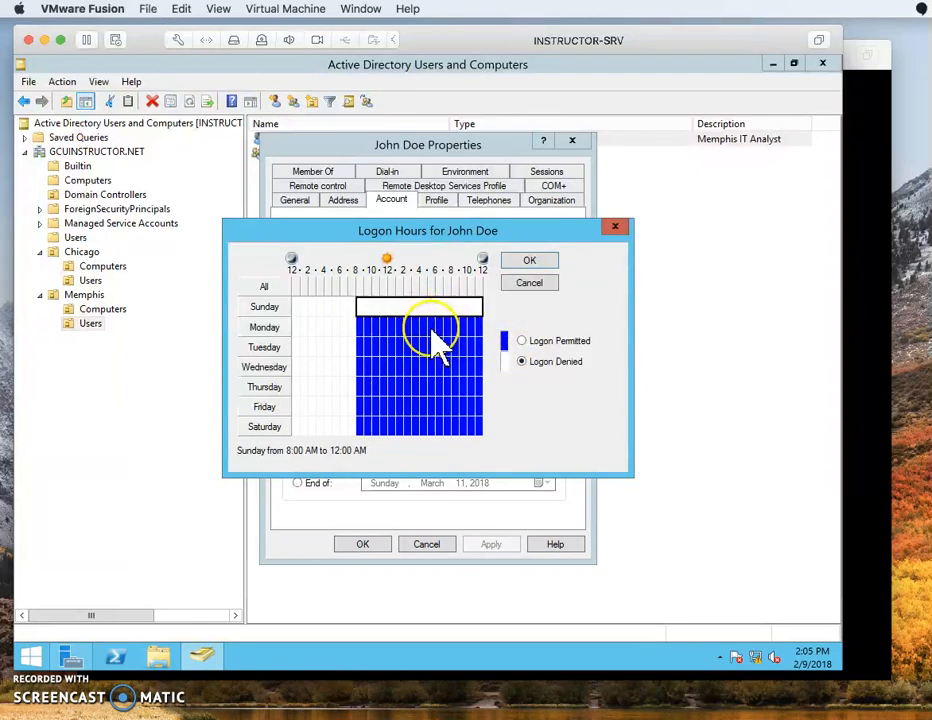
# Deny logon after 5 PM Monday–Saturday and during Saturday daytime.
pyautogui.moveTo(431, 322); pyautogui.dragTo(485, 436)
pyautogui.click(252, 450)
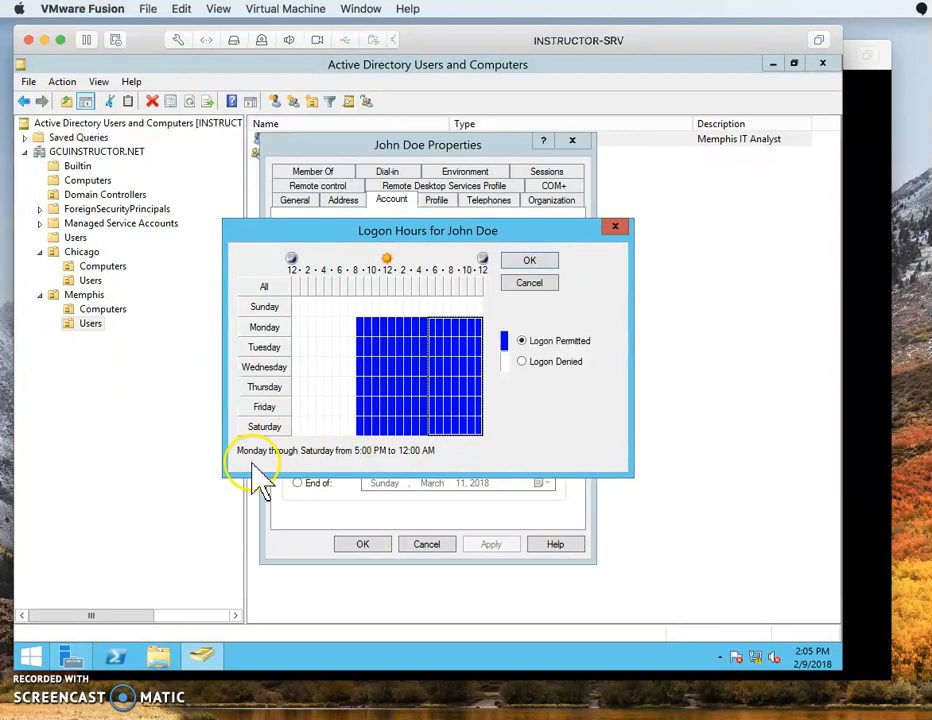
pyautogui.click(523, 362)
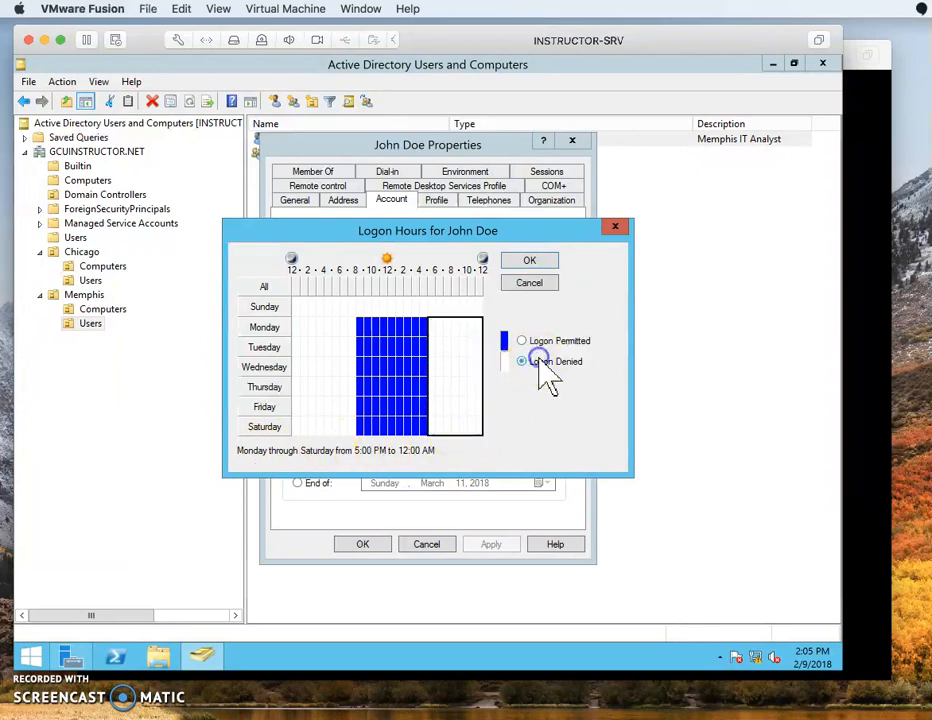
pyautogui.moveTo(362, 428); pyautogui.dragTo(437, 427)
pyautogui.click(523, 362)
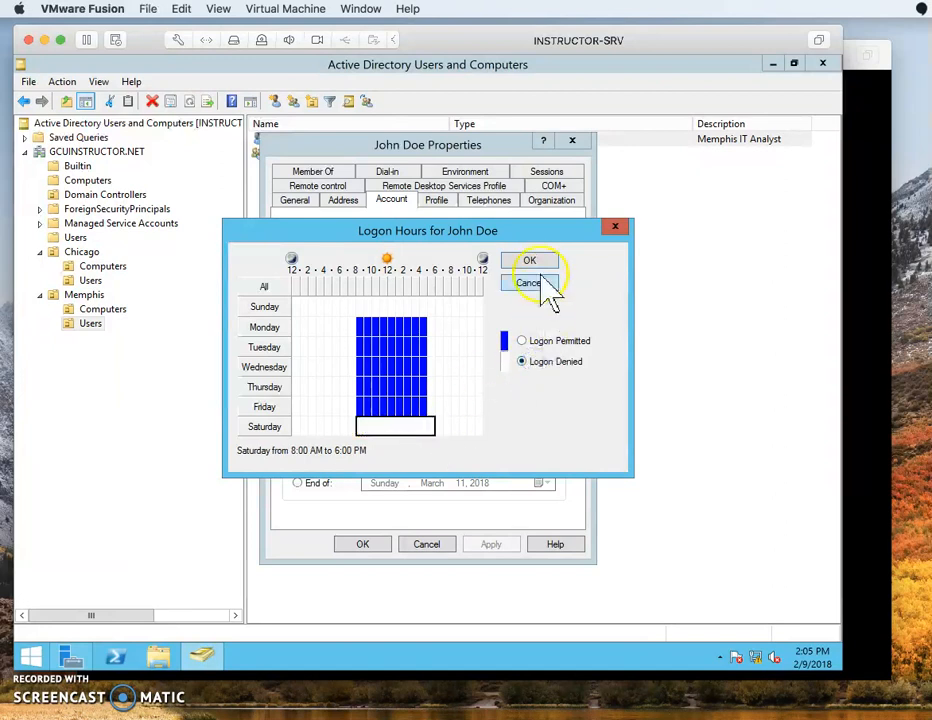
pyautogui.click(439, 328)
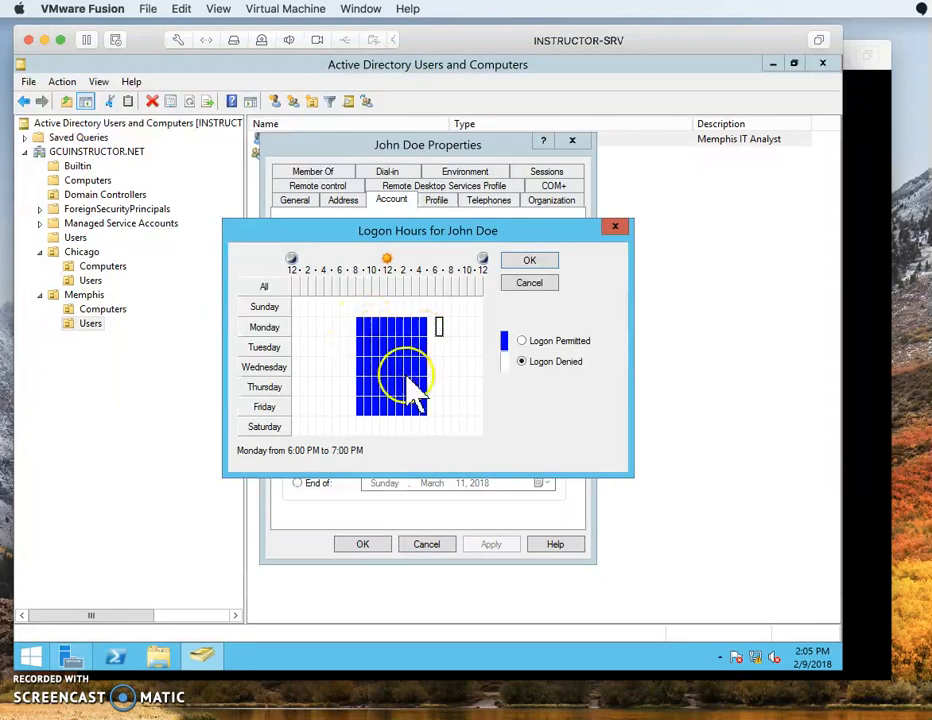
# Permit logon 7–8 AM on weekdays and Saturday 7 AM–noon, and save the schedule.
pyautogui.moveTo(362, 330); pyautogui.dragTo(424, 404)
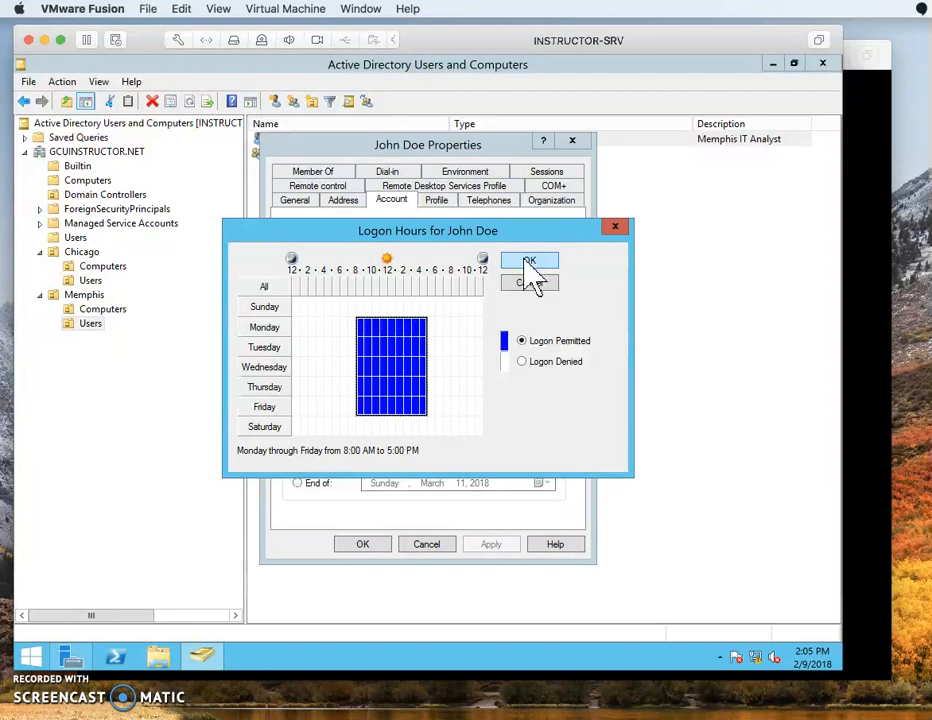
pyautogui.moveTo(352, 322); pyautogui.dragTo(354, 406)
pyautogui.click(521, 361)
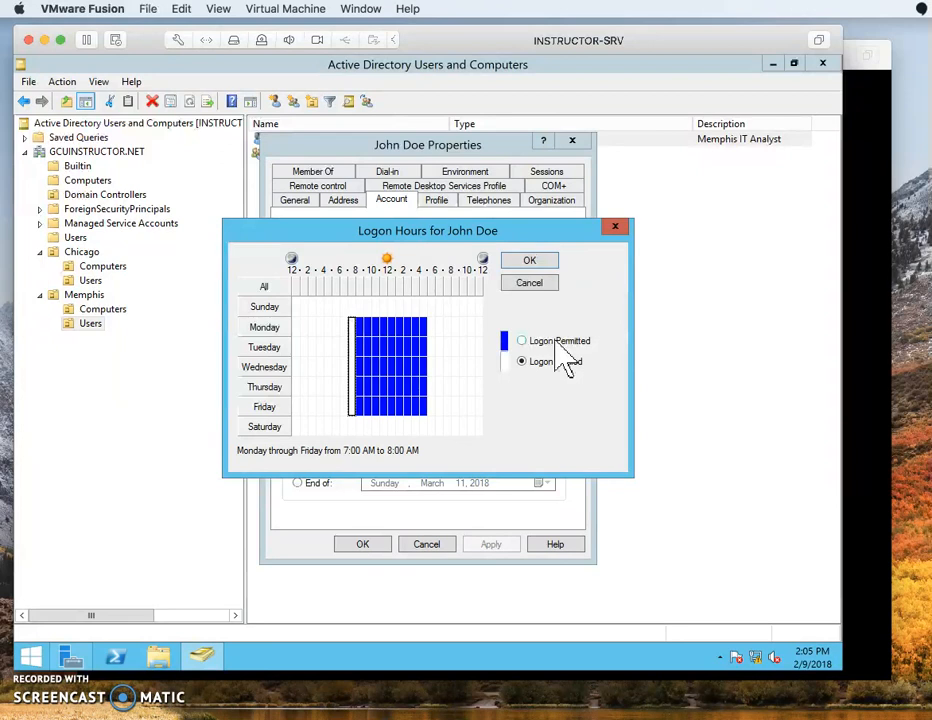
pyautogui.click(553, 340)
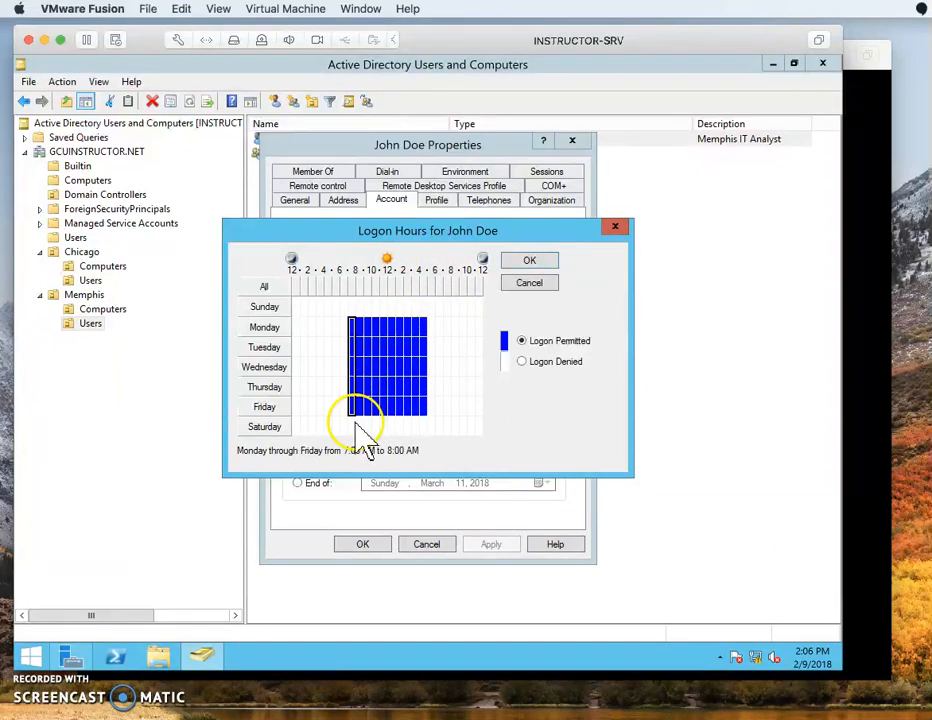
pyautogui.moveTo(352, 427); pyautogui.dragTo(390, 422)
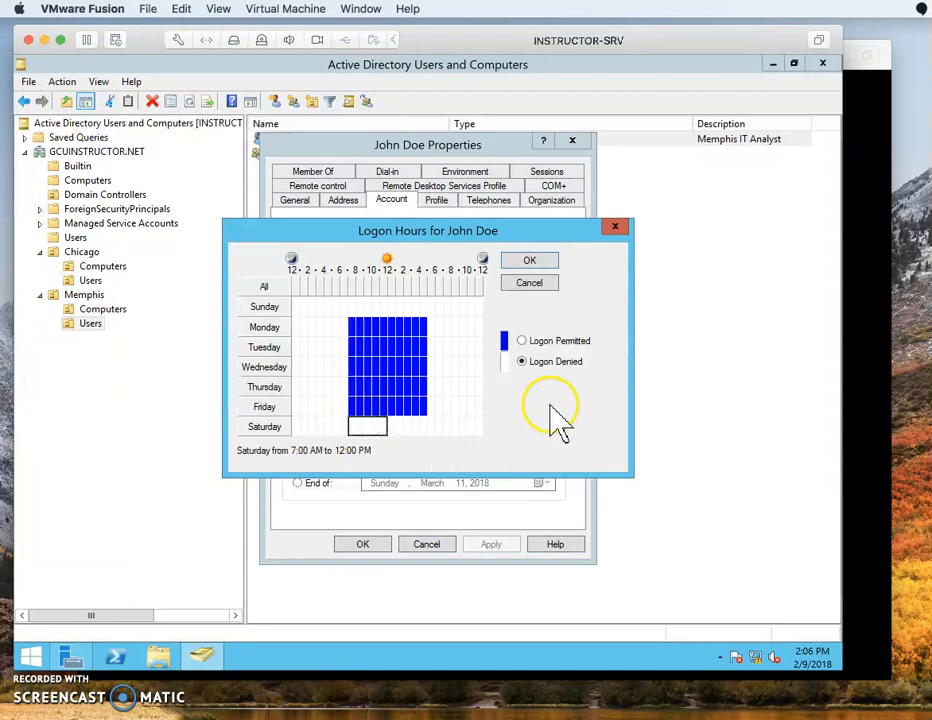
pyautogui.click(545, 341)
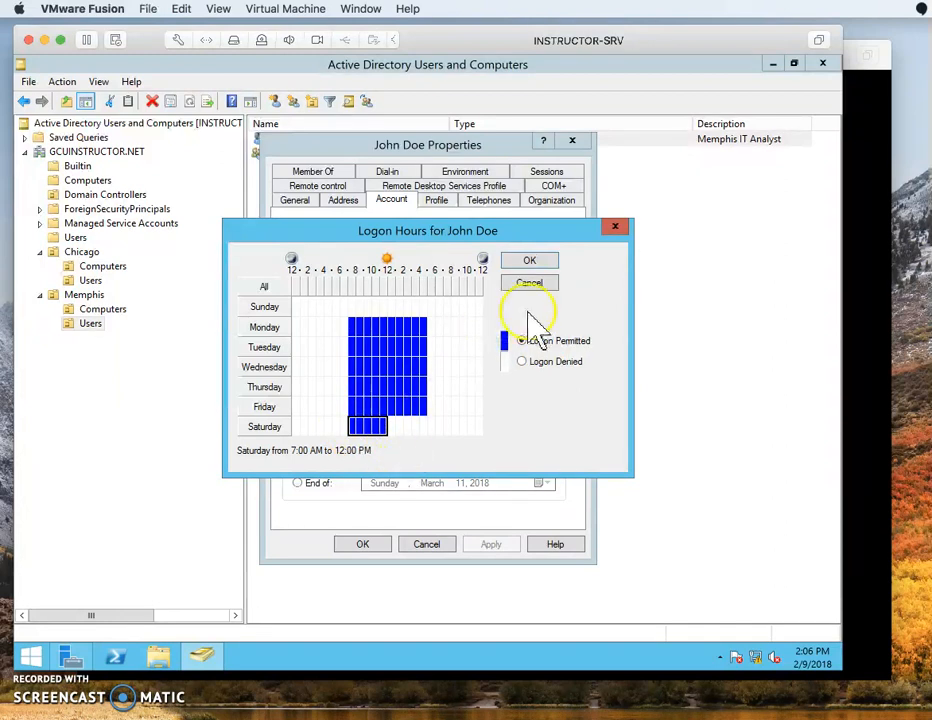
pyautogui.click(531, 262)
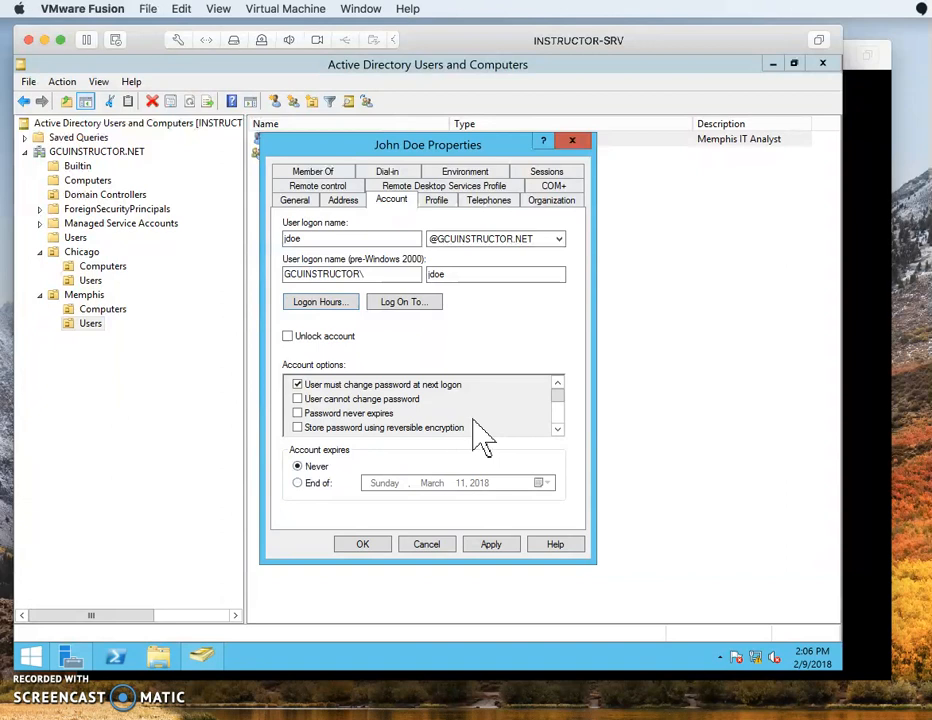
# Set Account expires to End of Friday, February 16, 2018, and apply.
pyautogui.click(305, 483)
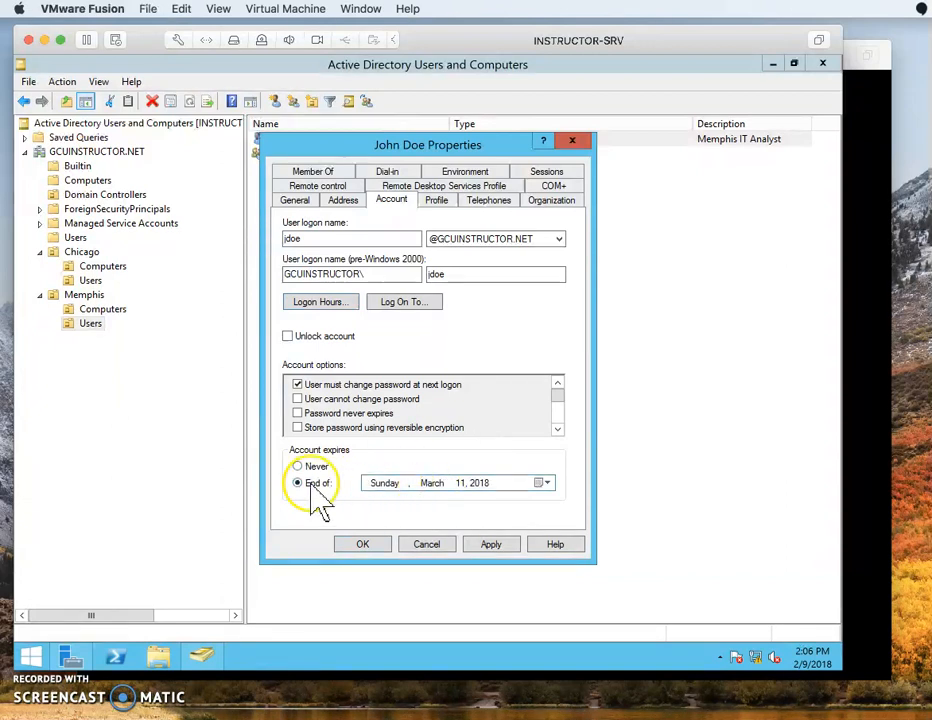
pyautogui.click(545, 485)
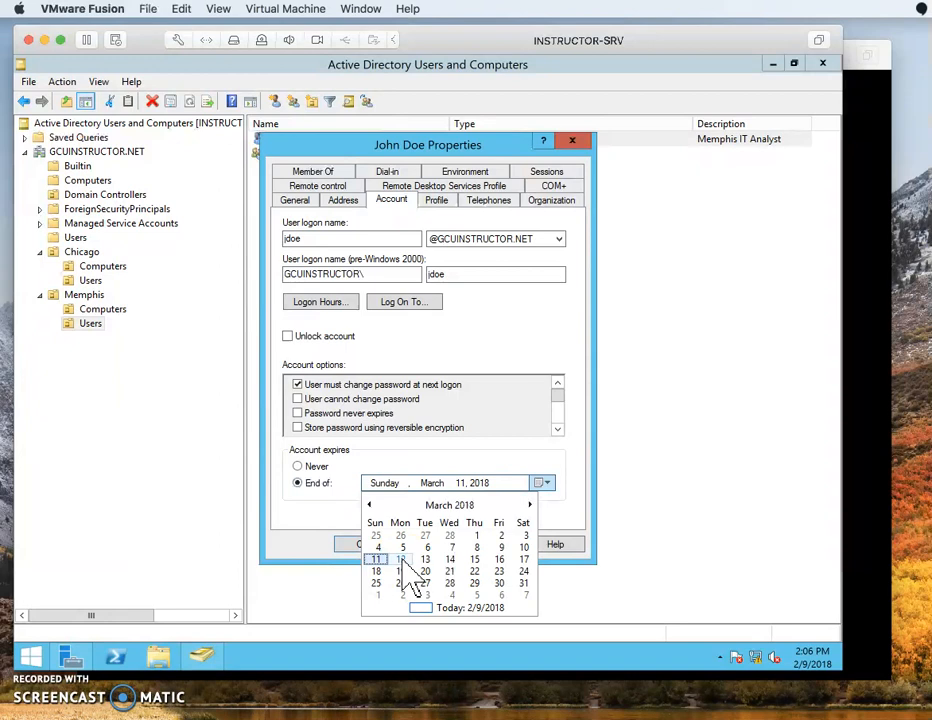
pyautogui.click(369, 505)
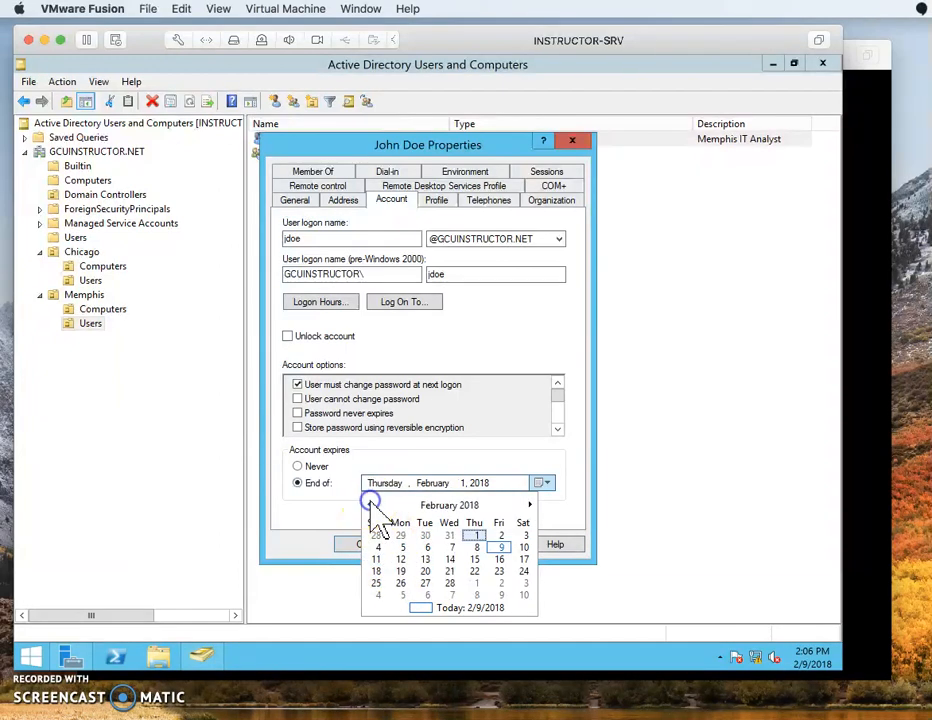
pyautogui.click(498, 560)
pyautogui.click(491, 545)
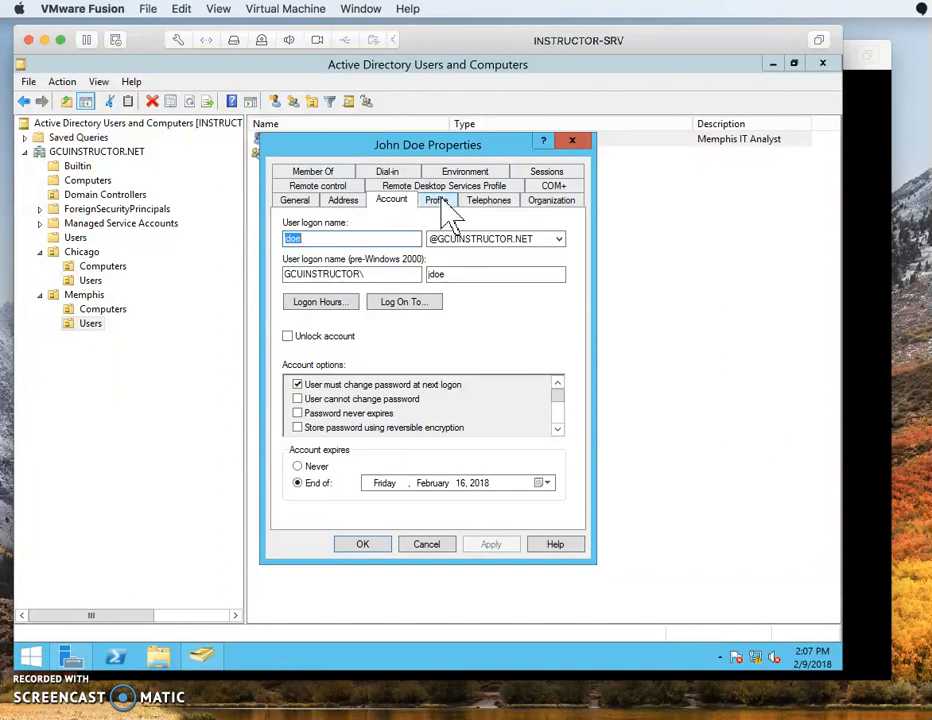
# Review the Profile tab fields and keep the home folder set to Local path.
pyautogui.click(437, 200)
pyautogui.click(368, 242)
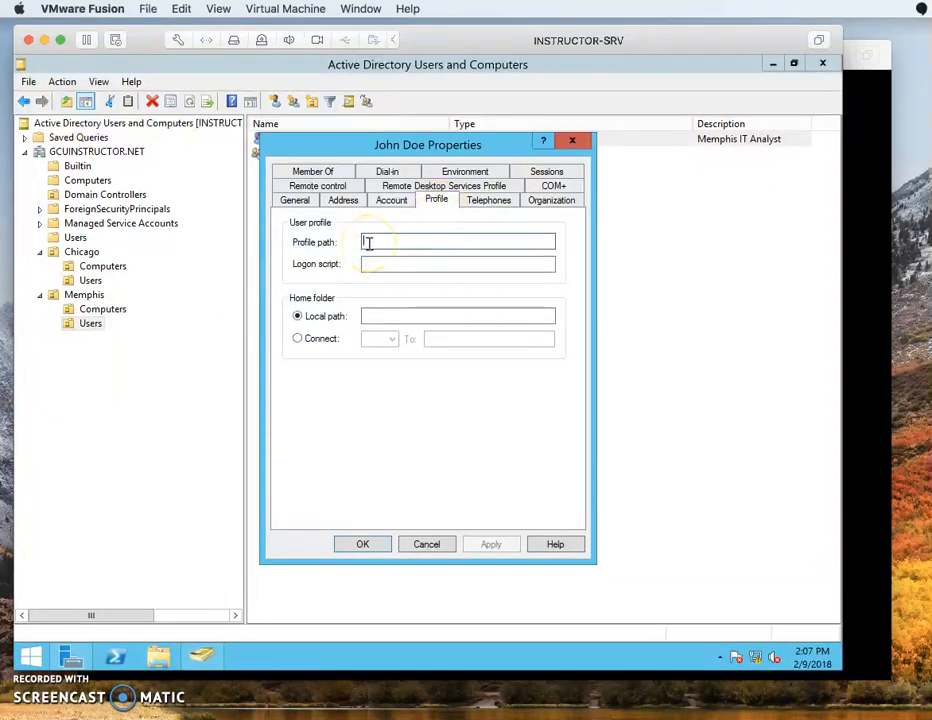
pyautogui.click(383, 264)
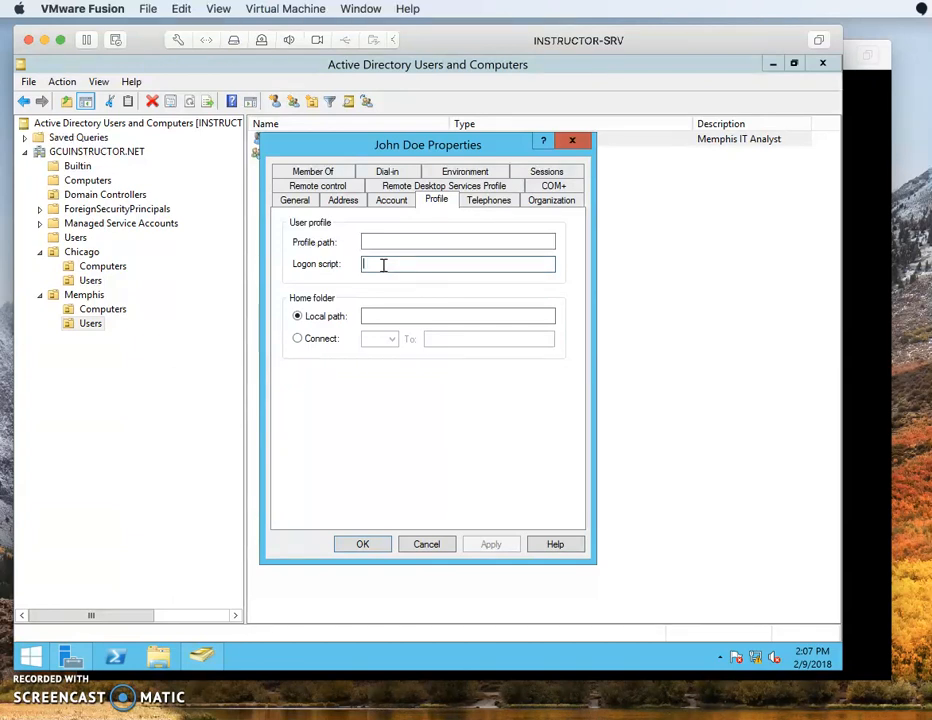
pyautogui.click(391, 314)
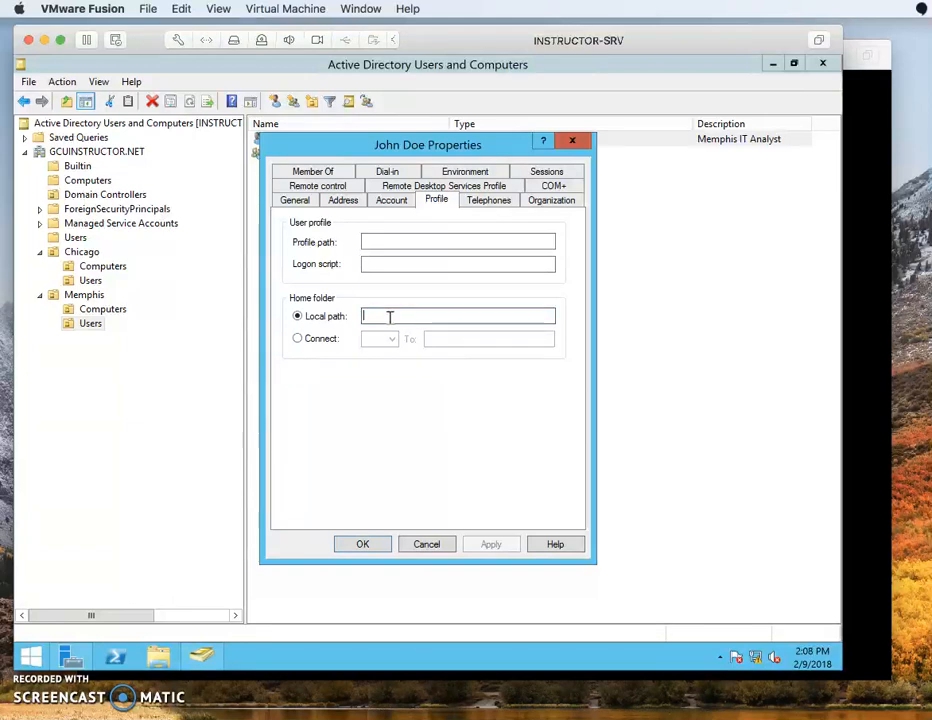
pyautogui.click(325, 339)
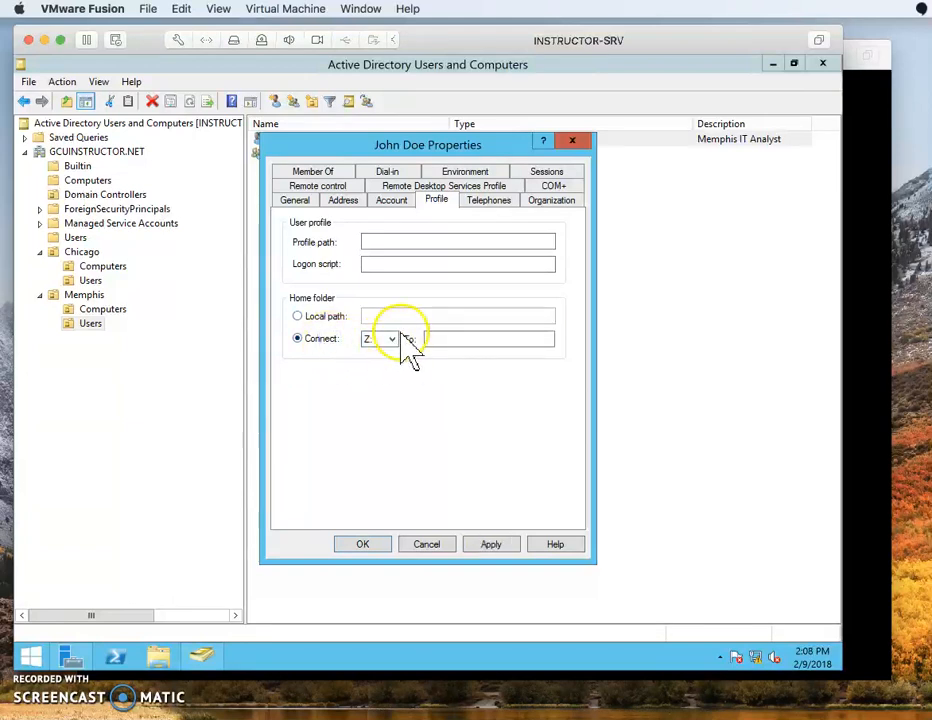
pyautogui.click(450, 339)
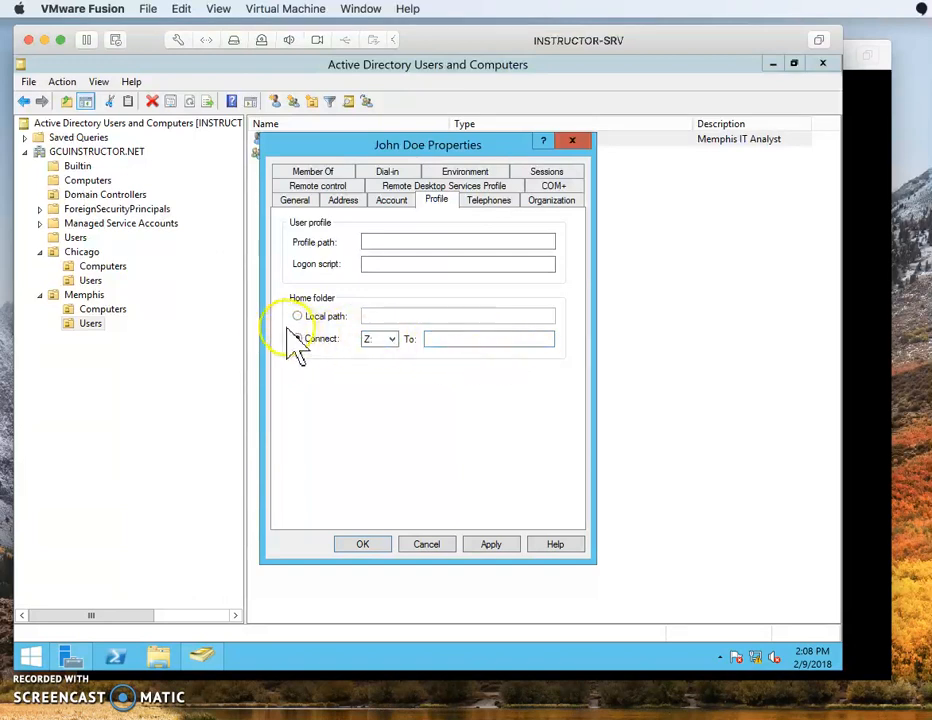
pyautogui.click(299, 317)
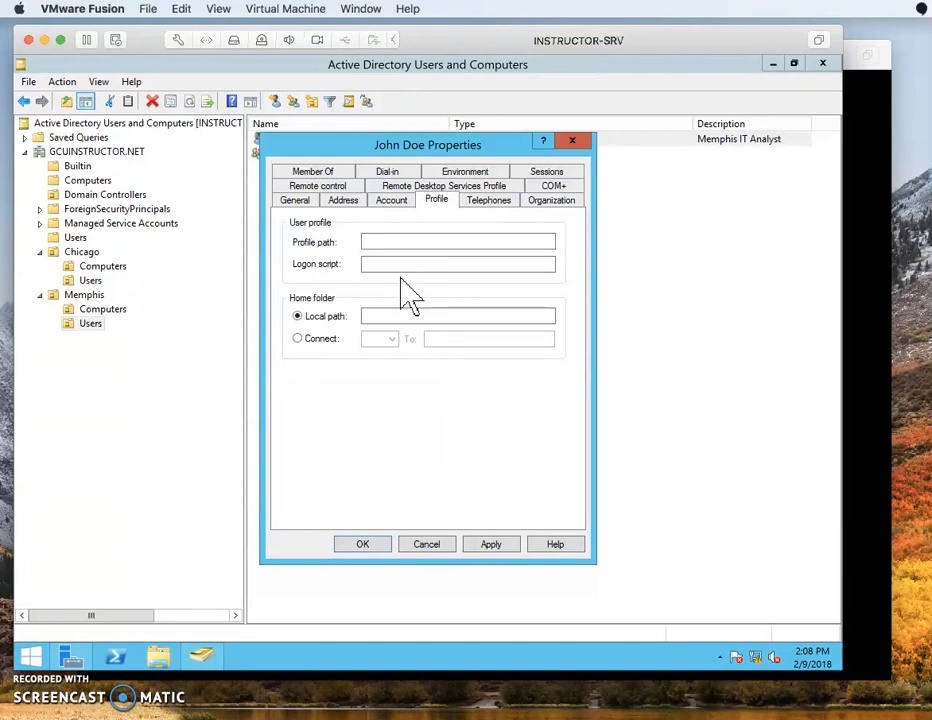
pyautogui.click(488, 205)
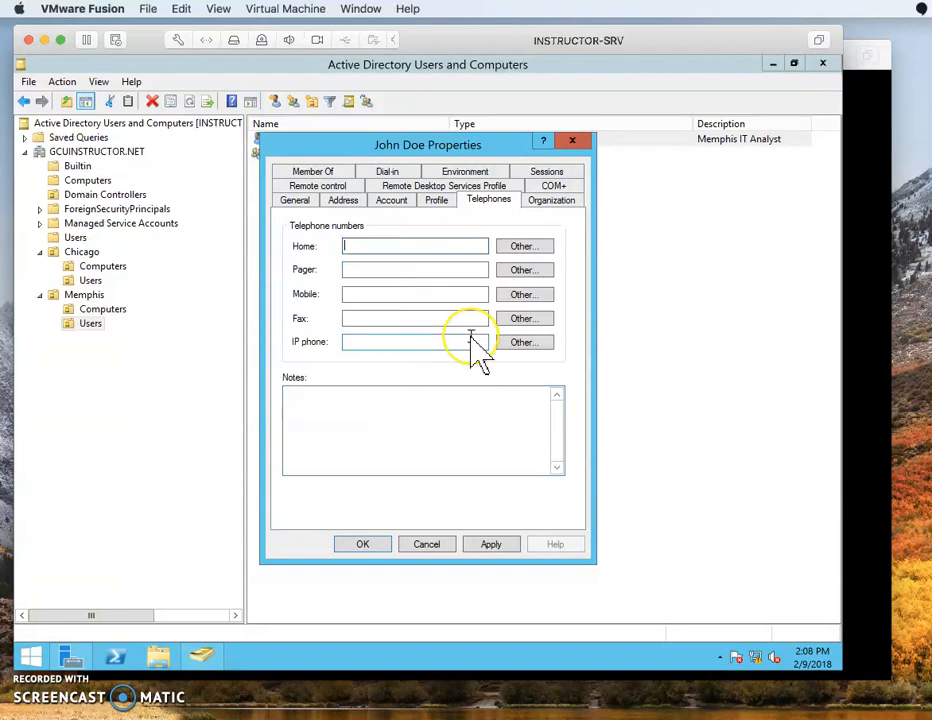
pyautogui.click(419, 292)
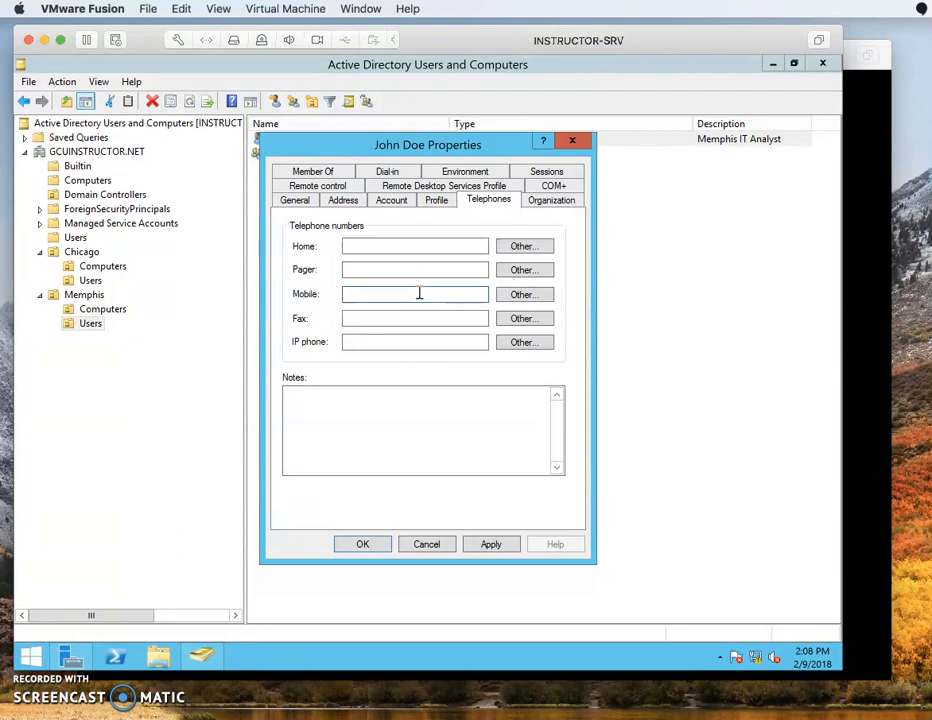
# Enter job title 'IT Analyst', department 'IT' and company 'GCU Instructors', and apply.
pyautogui.click(548, 202)
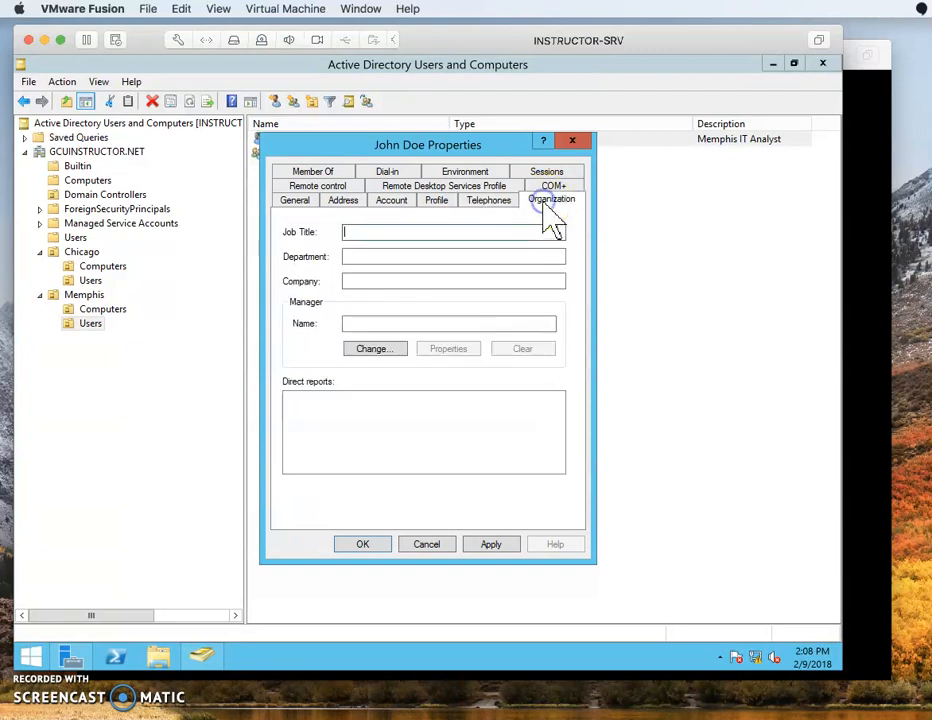
pyautogui.click(364, 233)
pyautogui.write('IT Analyst')
pyautogui.press('Tab')
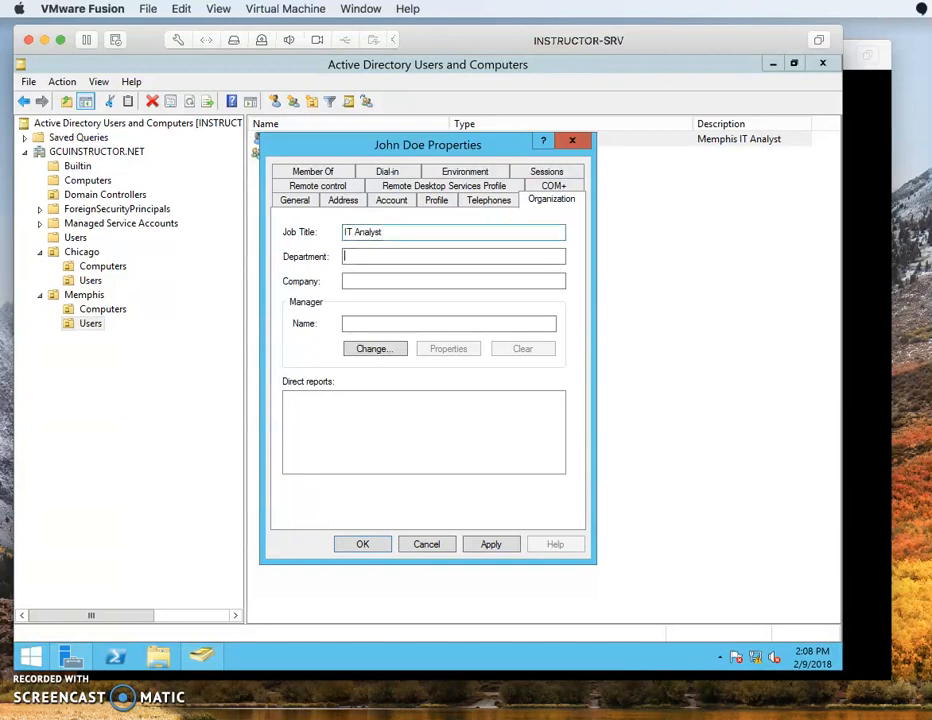
pyautogui.write('IT')
pyautogui.press('Tab')
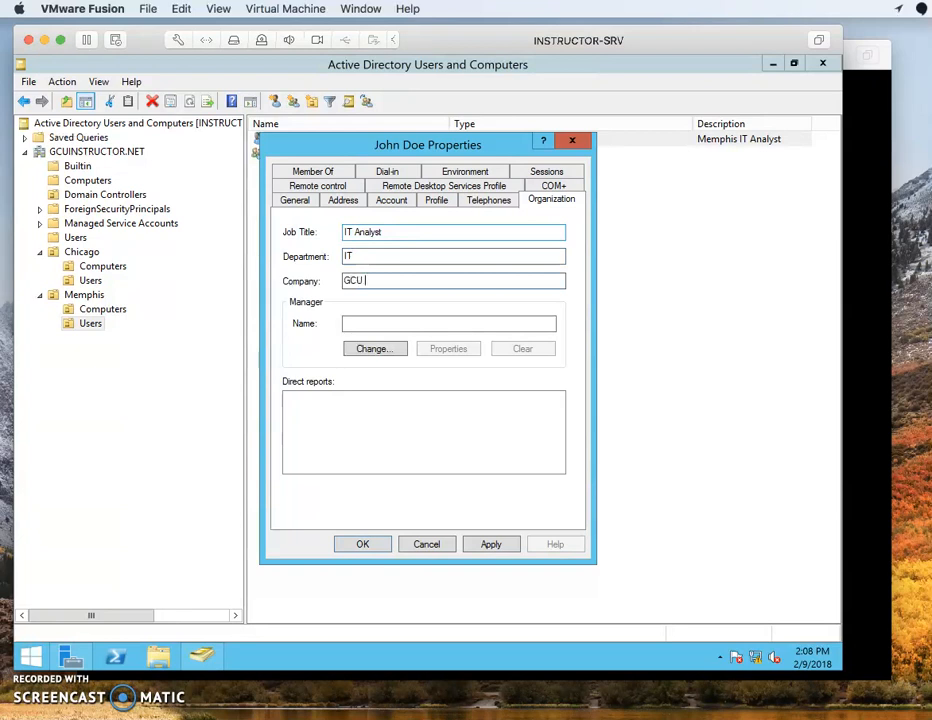
pyautogui.write('GCU Instructors')
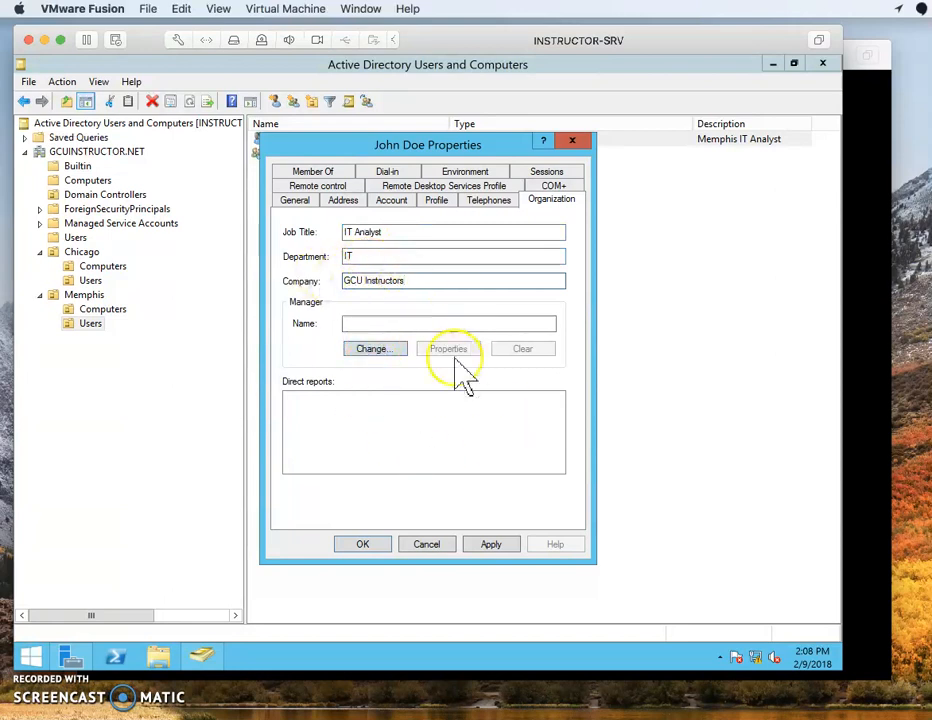
pyautogui.click(491, 546)
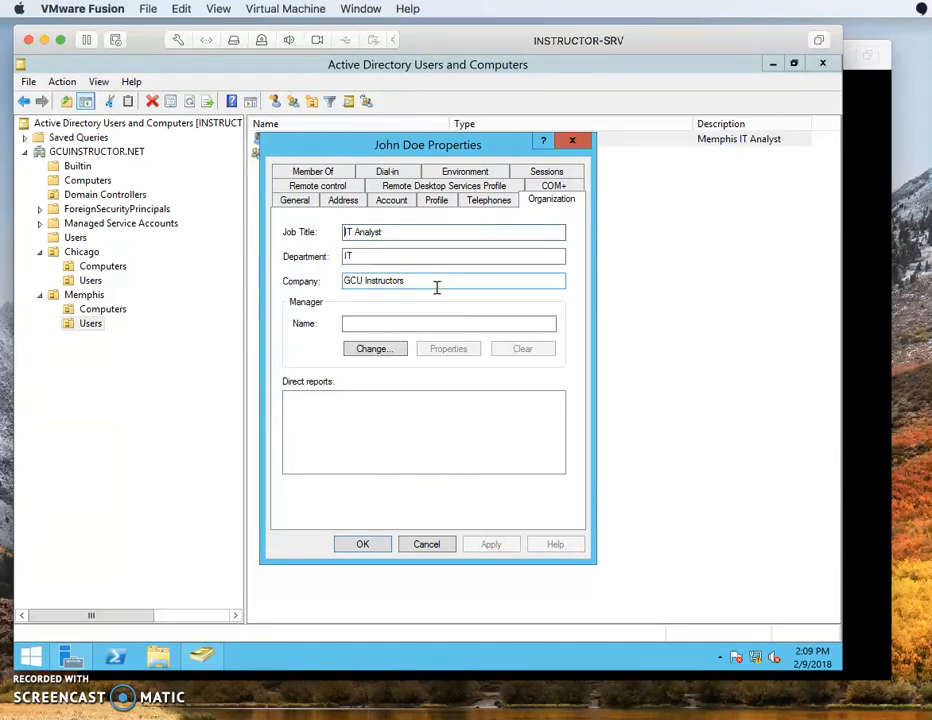
pyautogui.click(362, 255)
pyautogui.doubleClick(362, 255)
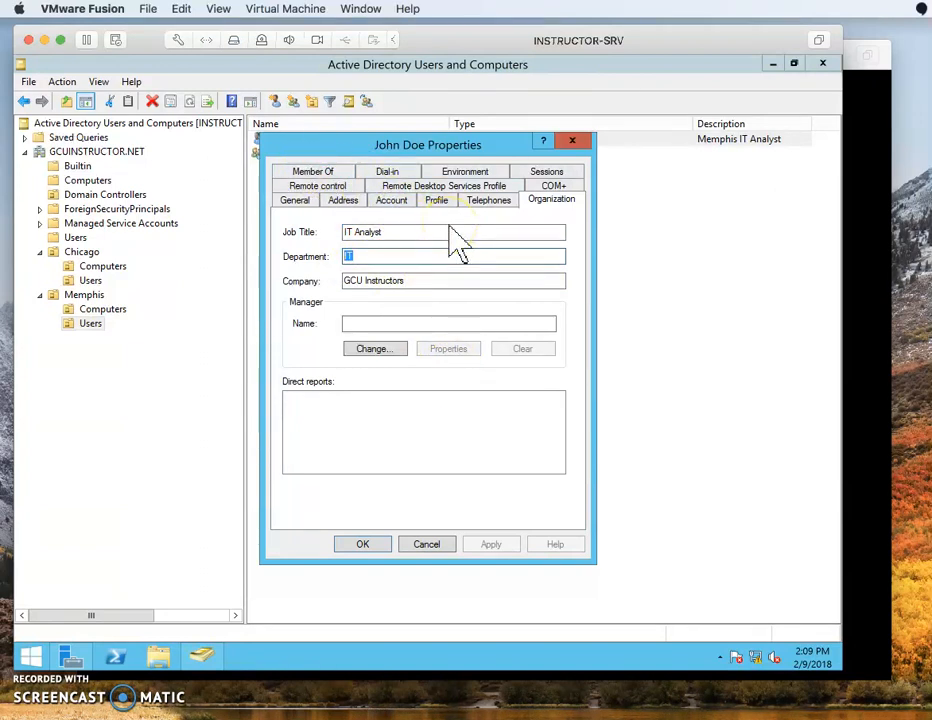
pyautogui.click(315, 172)
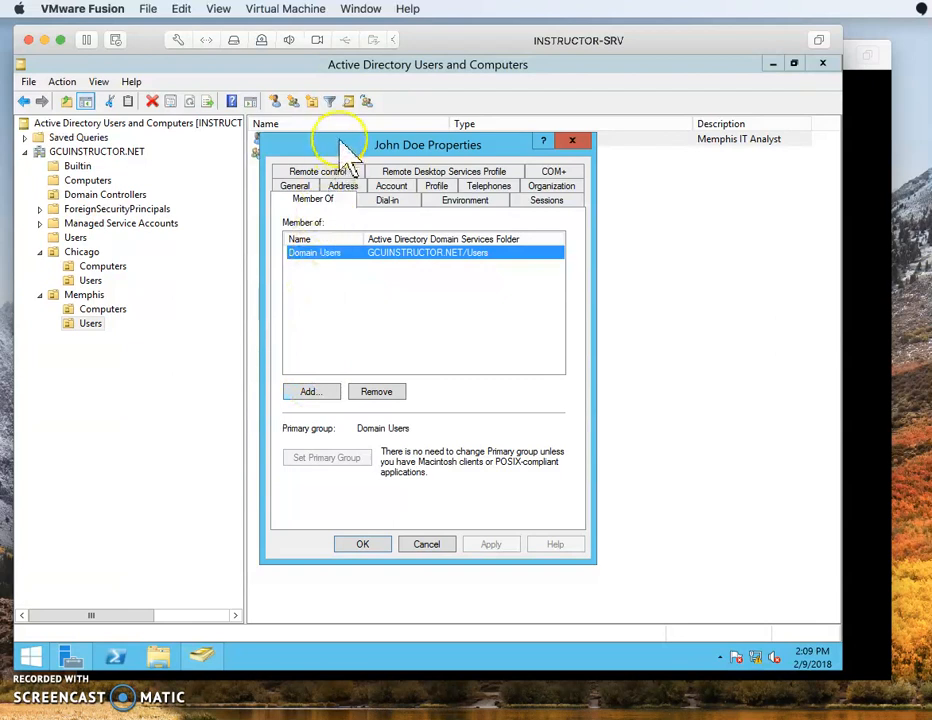
# List all domain groups in the Select Groups advanced search and pick Memphis Users.
pyautogui.moveTo(339, 146); pyautogui.dragTo(334, 199)
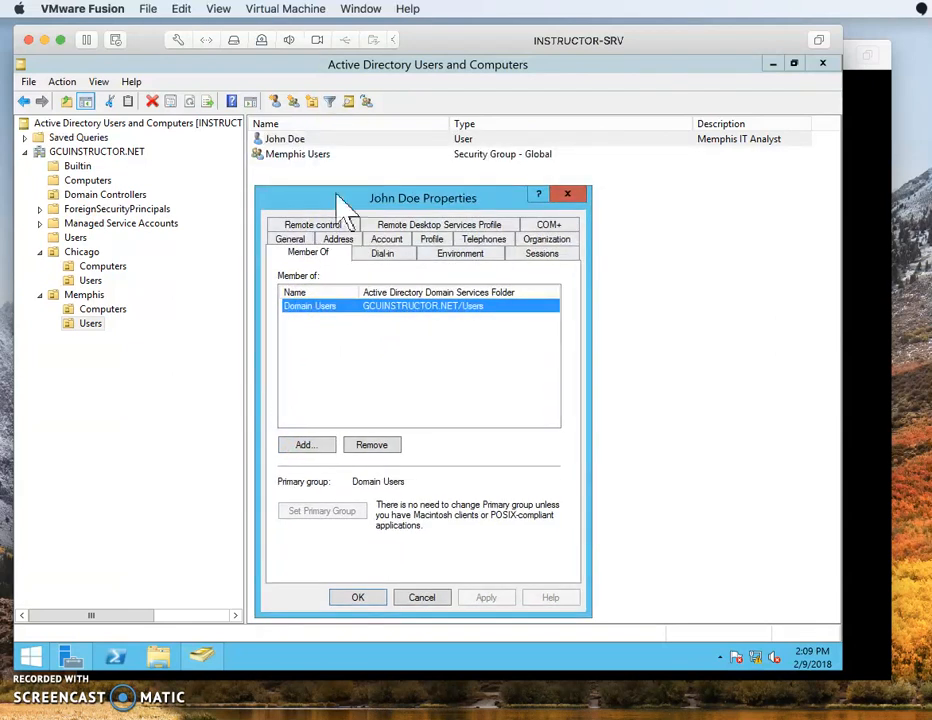
pyautogui.click(305, 445)
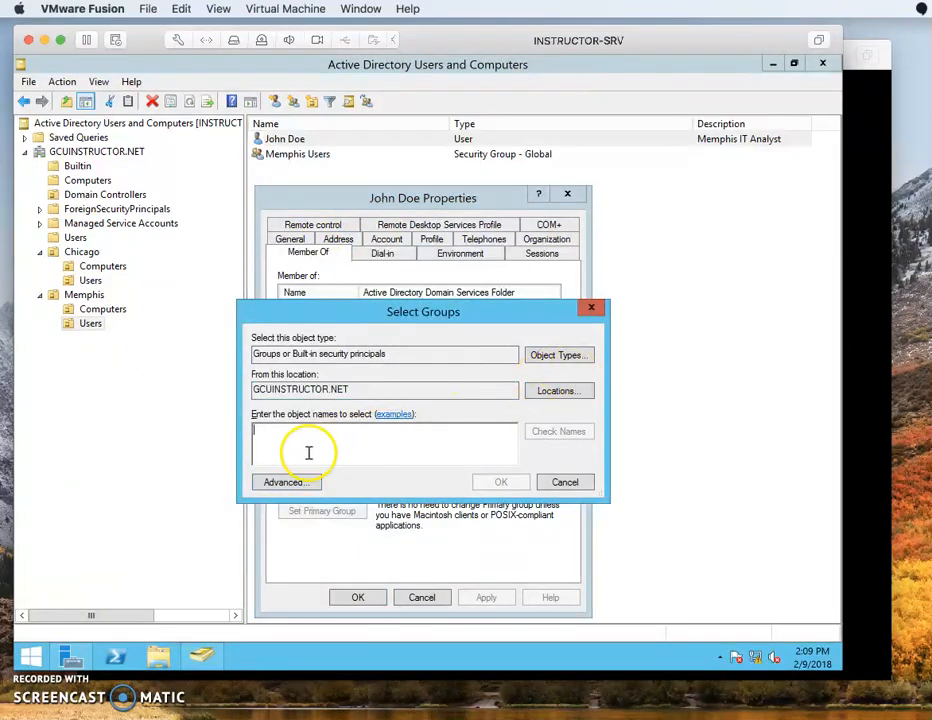
pyautogui.click(285, 482)
pyautogui.click(606, 337)
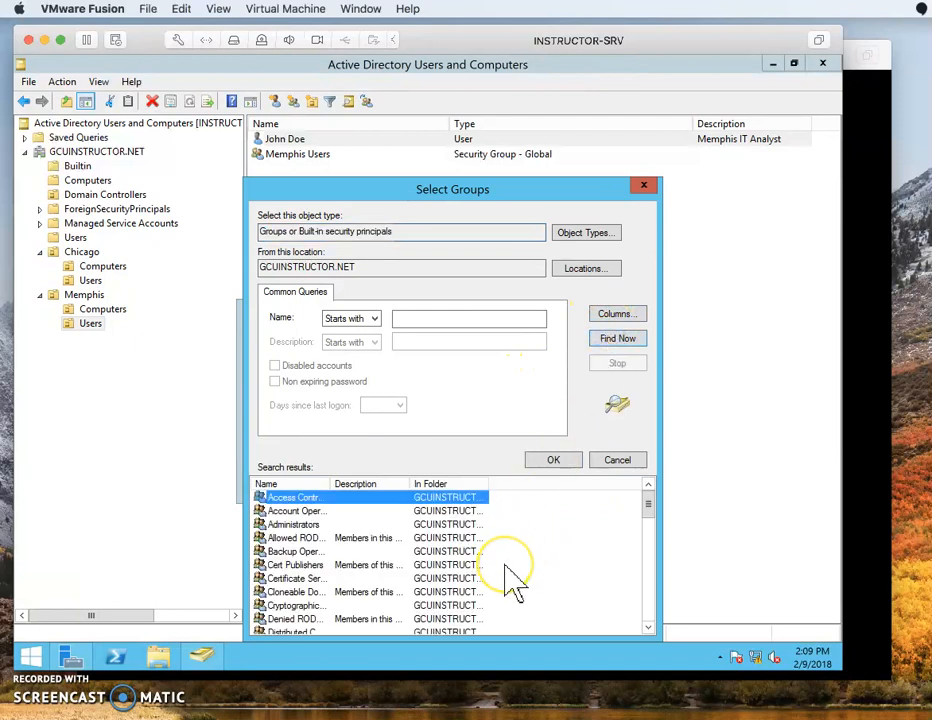
pyautogui.scroll(-4, 515, 575)
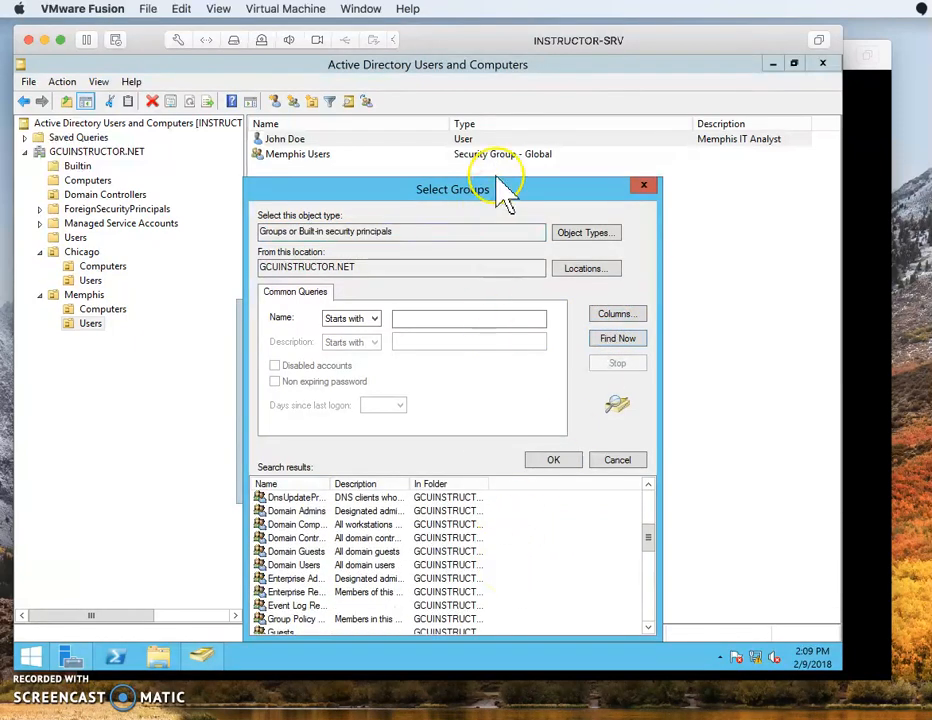
pyautogui.moveTo(493, 190); pyautogui.dragTo(490, 138)
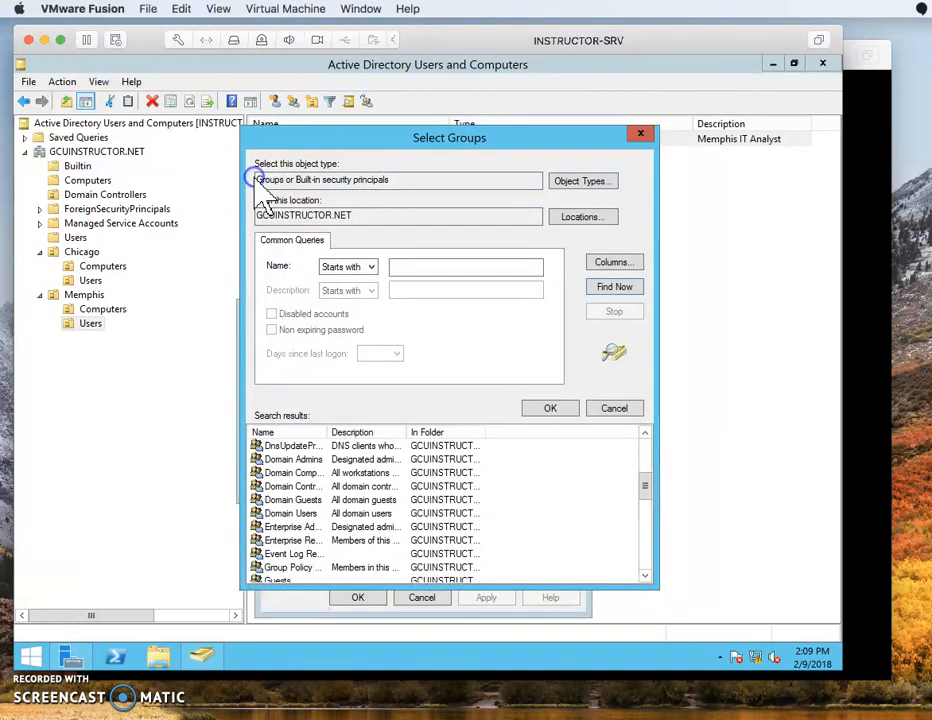
pyautogui.moveTo(256, 180); pyautogui.dragTo(422, 179)
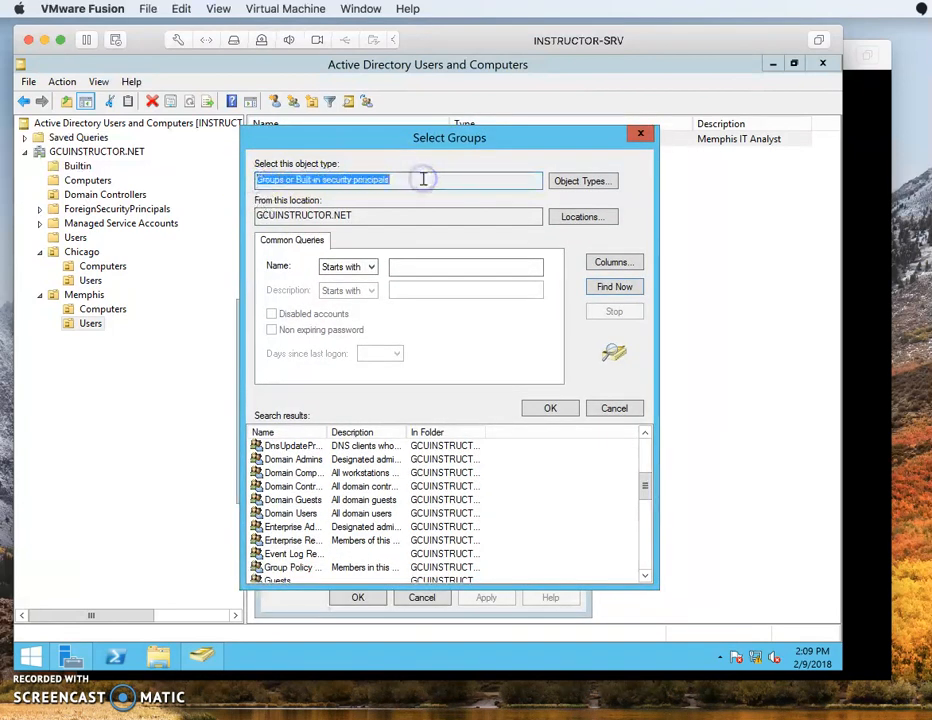
pyautogui.click(641, 522)
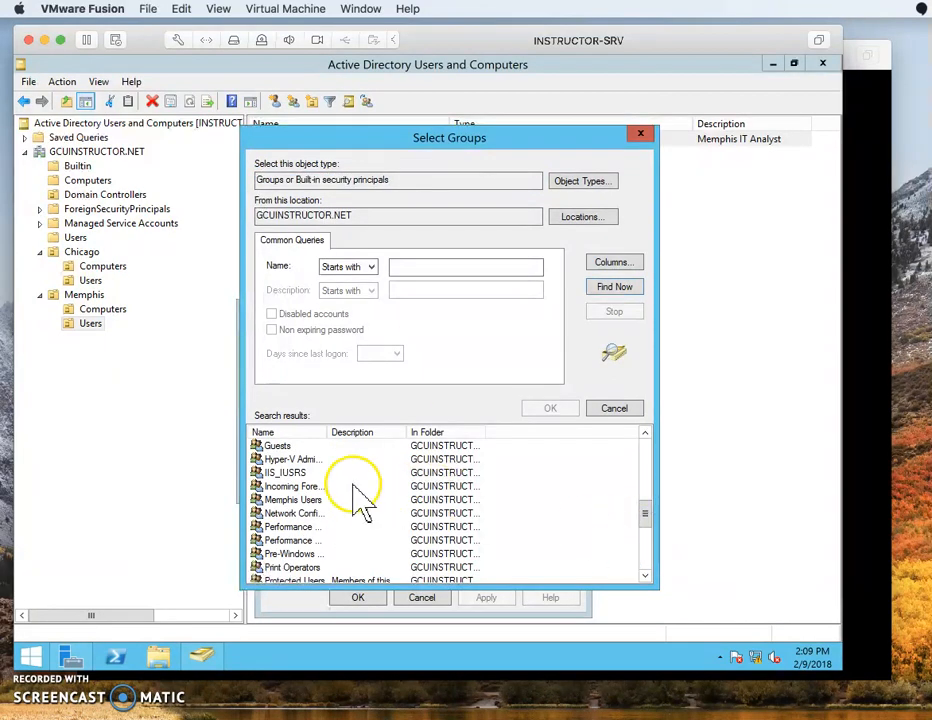
pyautogui.click(293, 499)
pyautogui.click(550, 409)
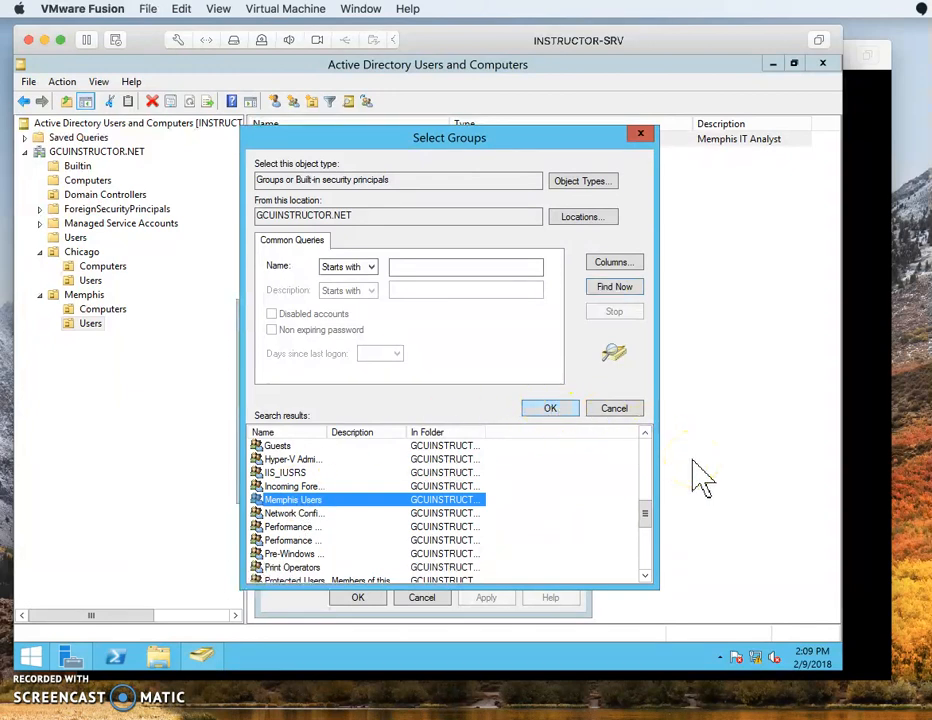
pyautogui.click(614, 410)
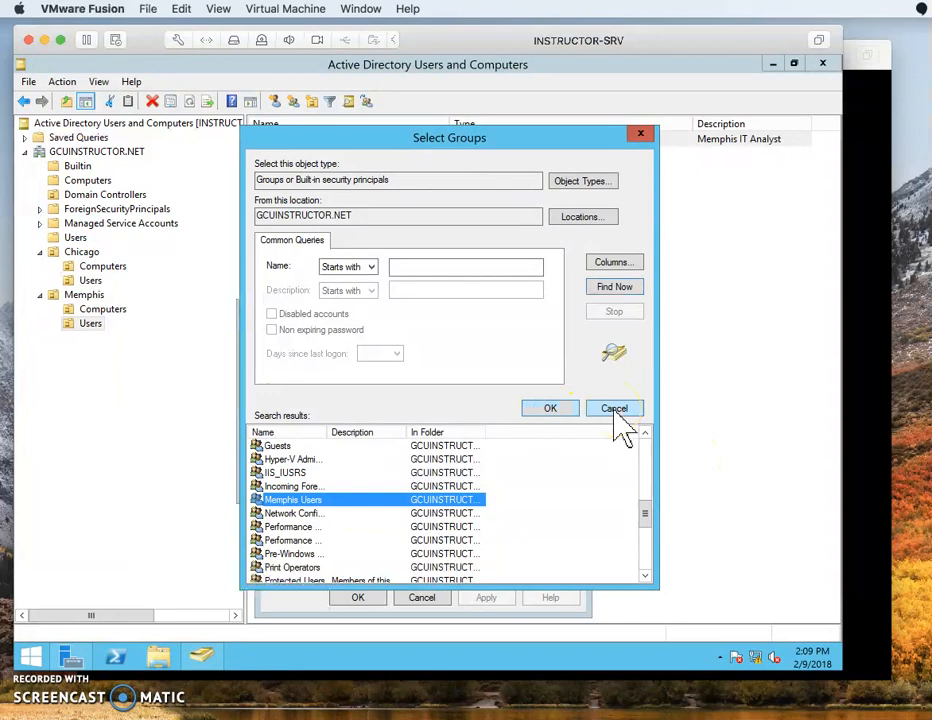
# Search for groups whose names start with 'memphis', then review Locations and cancel.
pyautogui.click(434, 265)
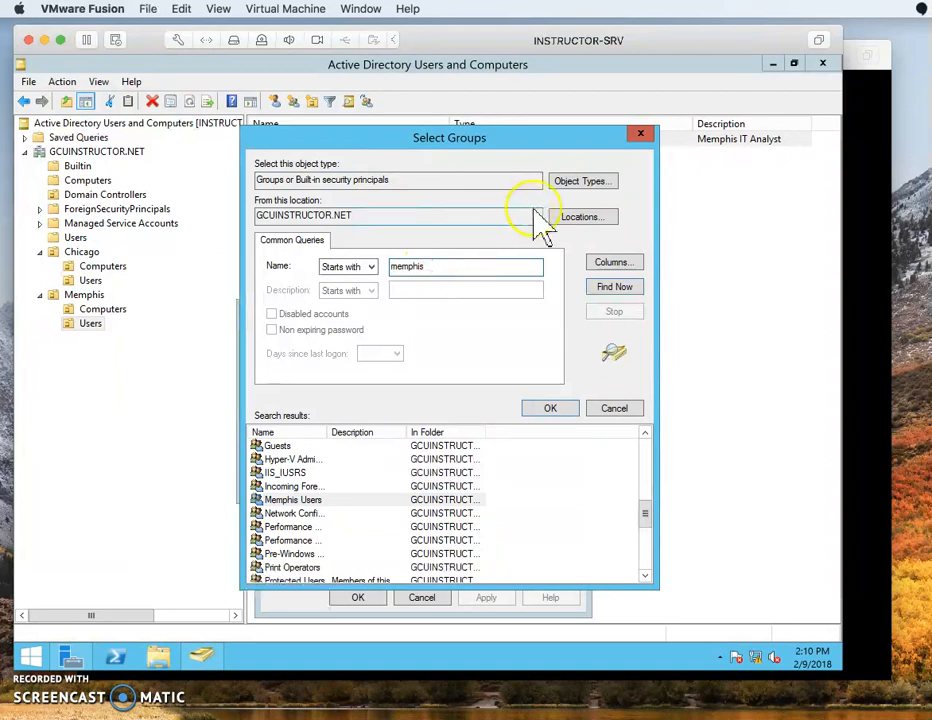
pyautogui.click(614, 288)
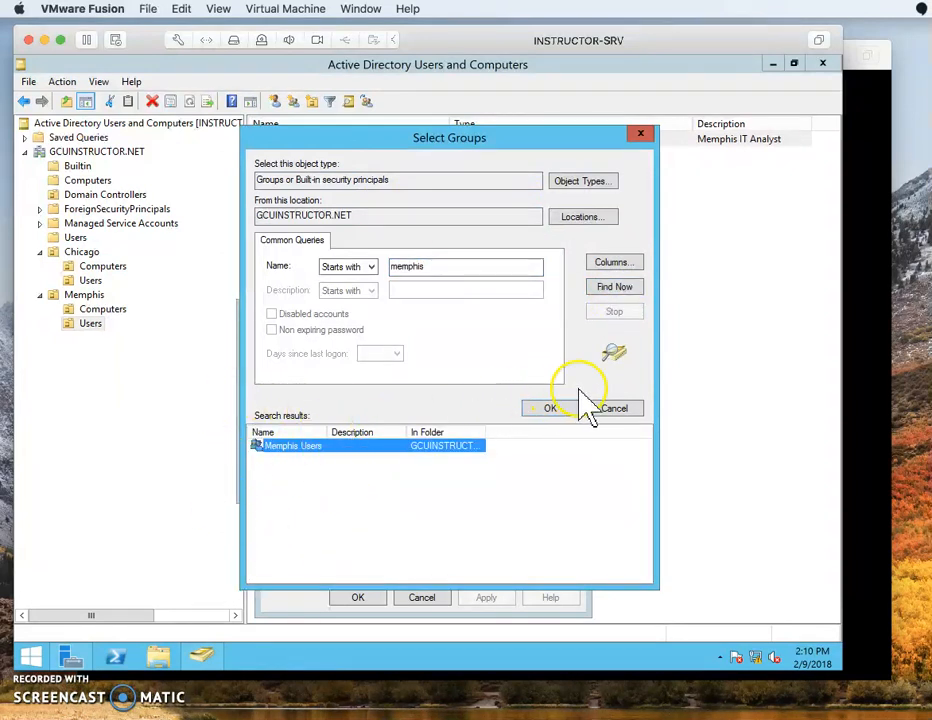
pyautogui.click(580, 217)
pyautogui.click(288, 332)
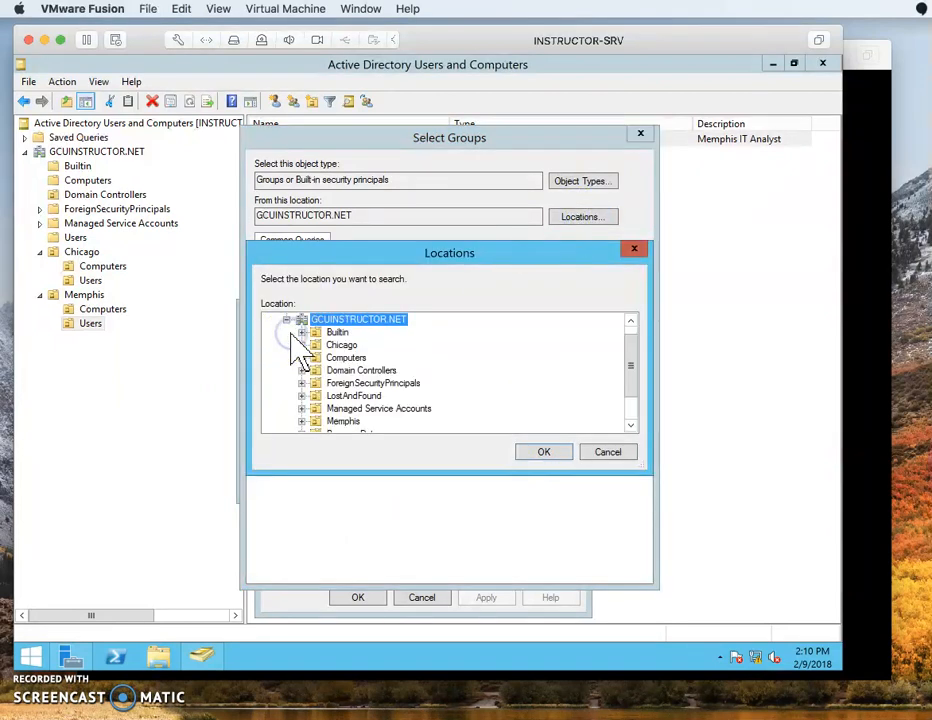
pyautogui.click(286, 319)
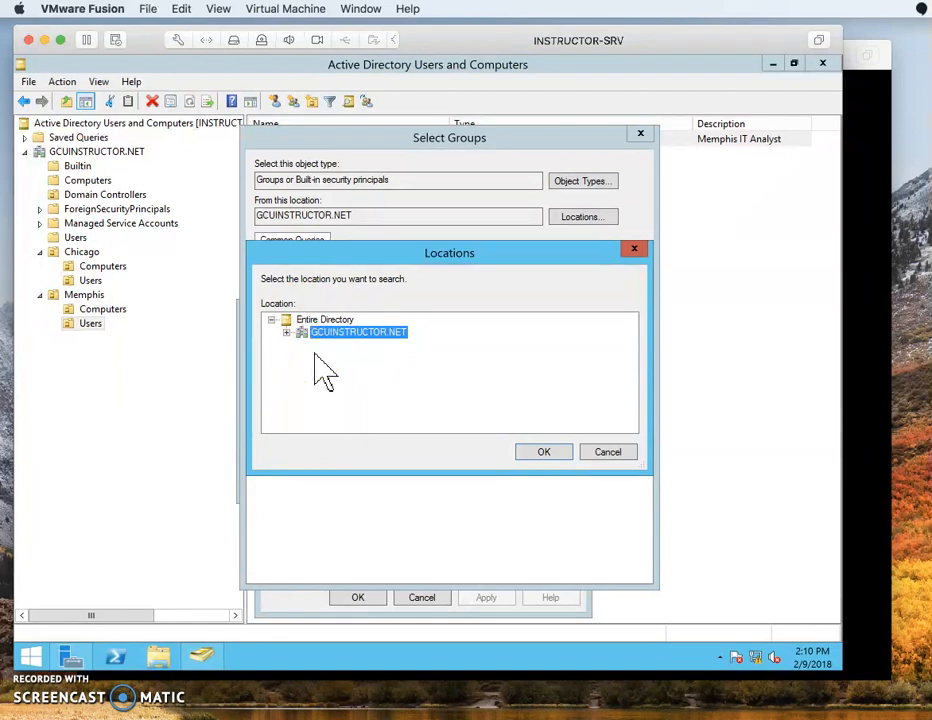
pyautogui.click(608, 452)
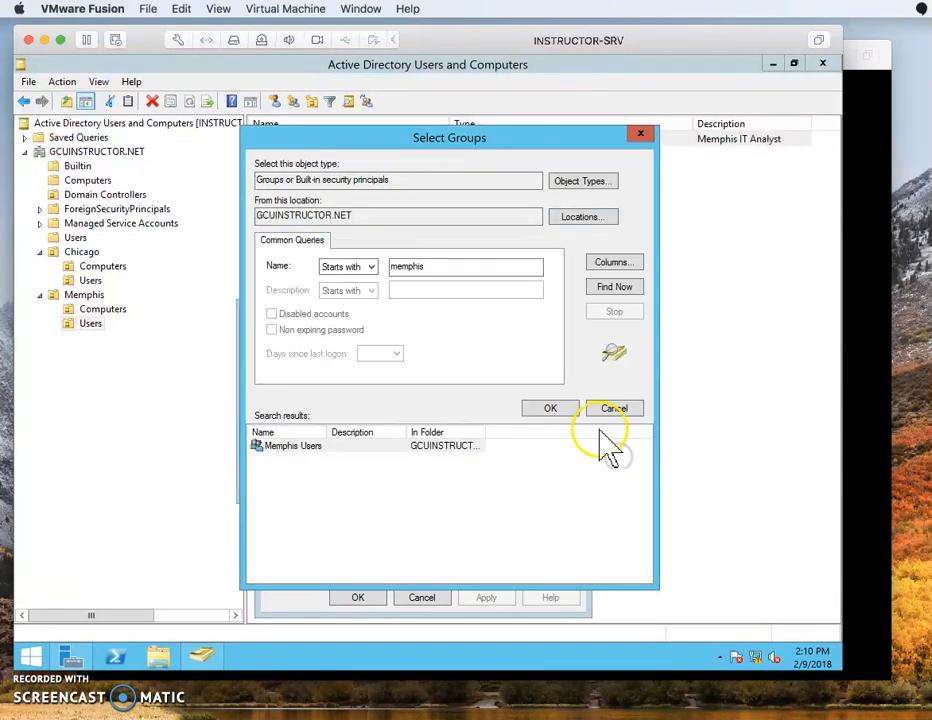
pyautogui.click(614, 408)
# Cancel the group search, review the remote session, RDS Profile and COM+ tabs, and close with OK.
pyautogui.click(566, 484)
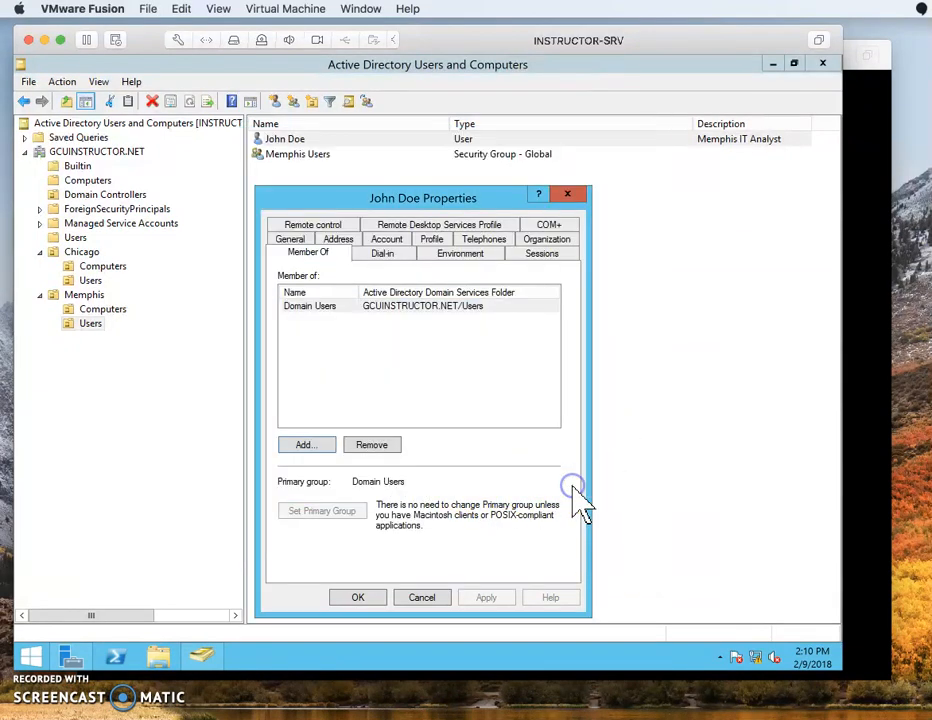
pyautogui.click(309, 308)
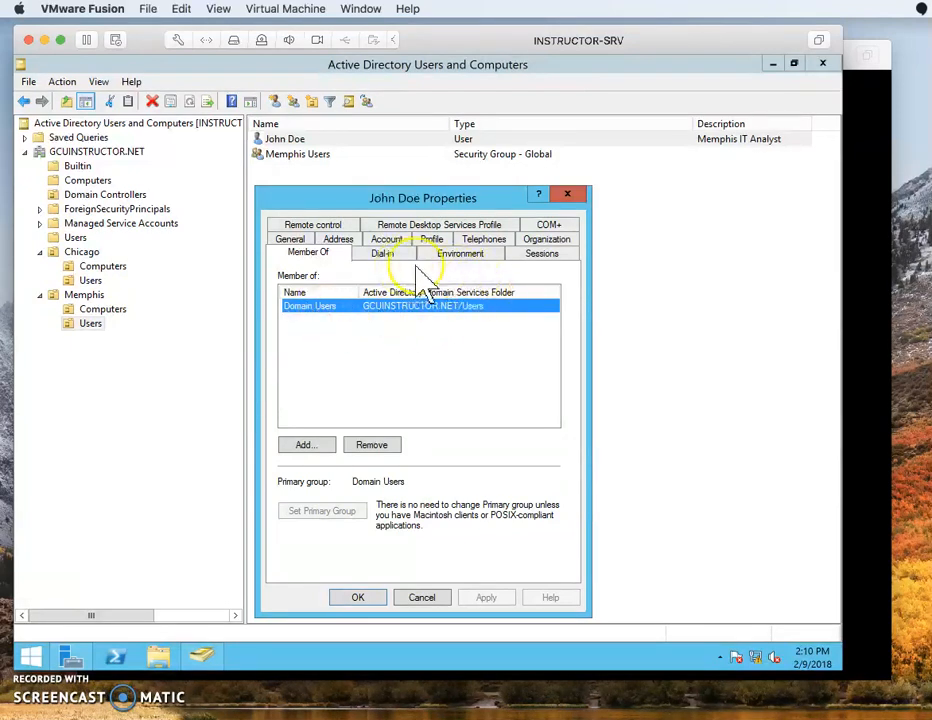
pyautogui.click(461, 256)
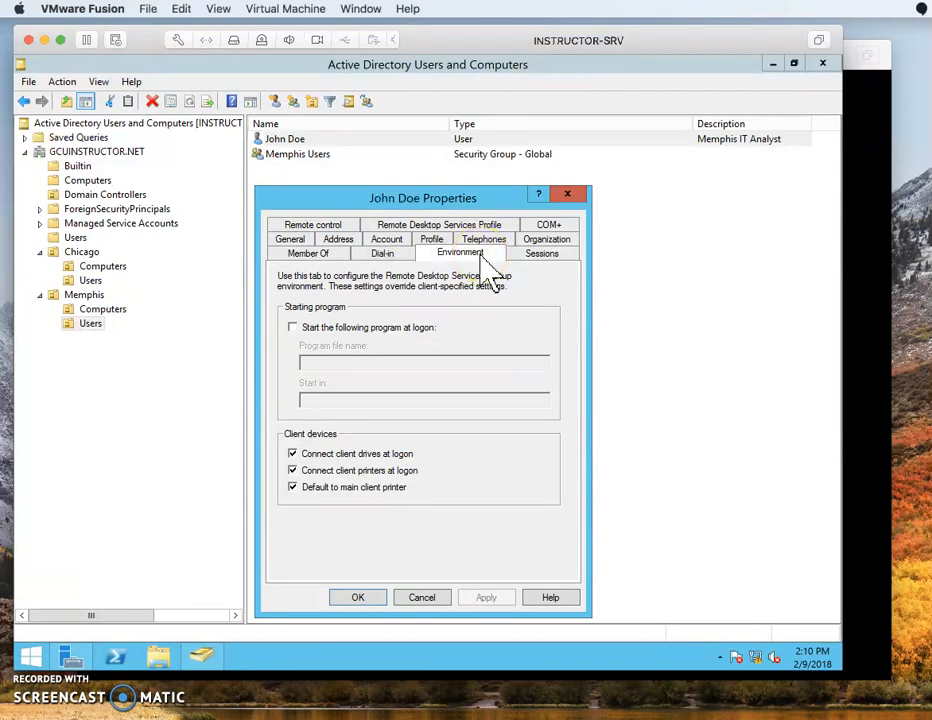
pyautogui.click(544, 260)
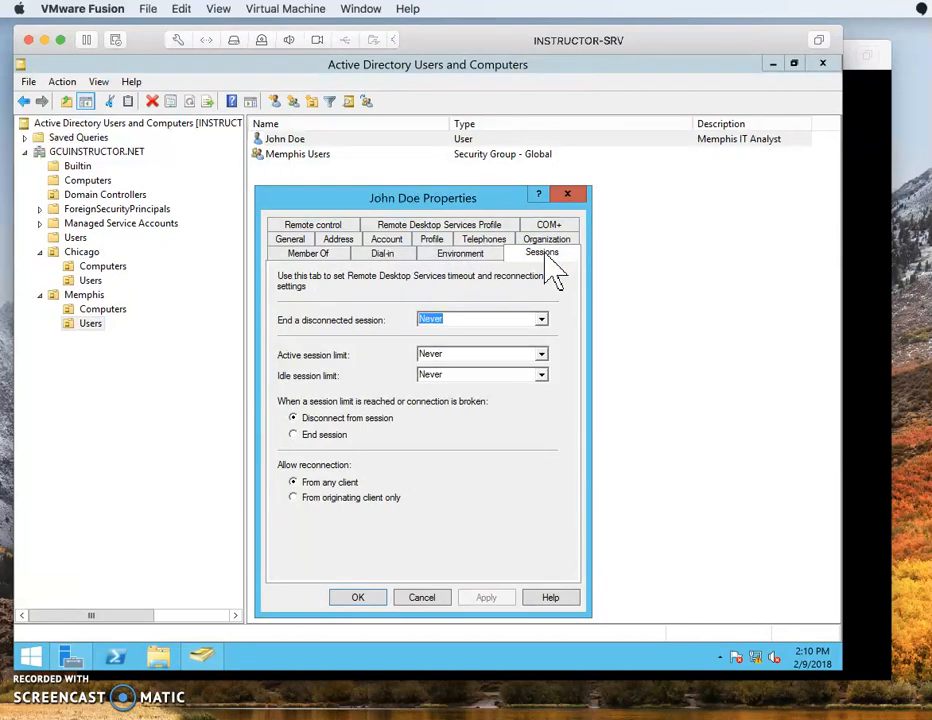
pyautogui.click(322, 224)
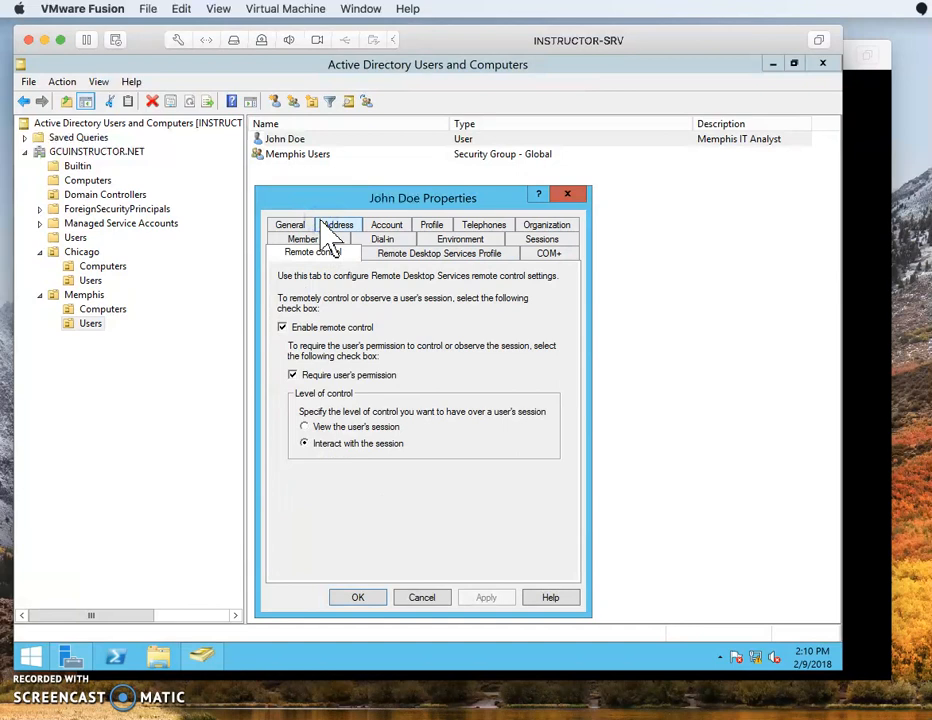
pyautogui.click(410, 253)
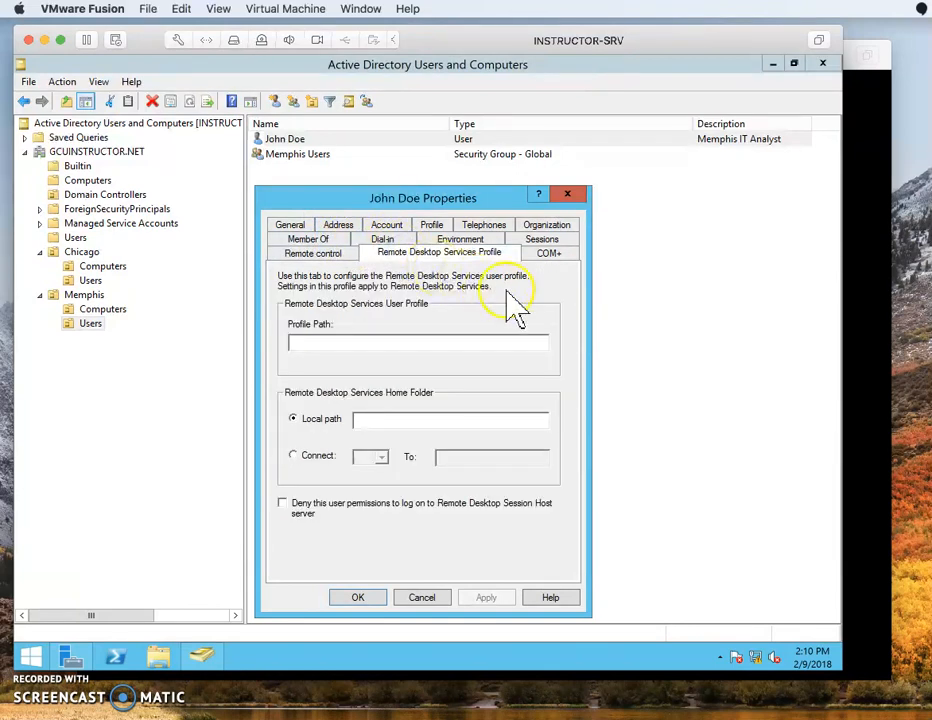
pyautogui.click(550, 255)
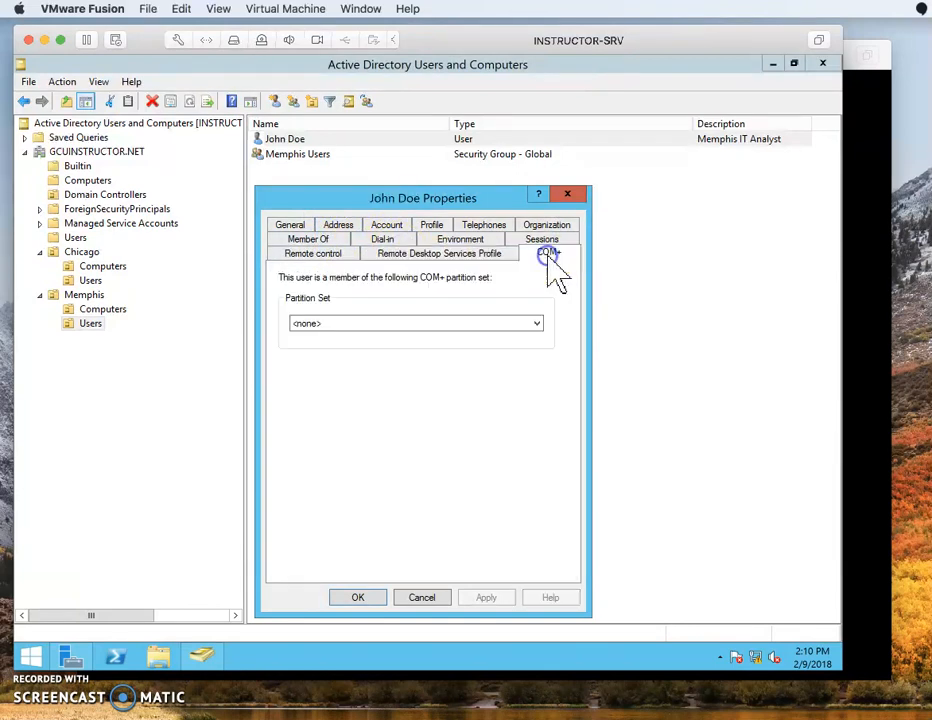
pyautogui.click(368, 600)
# Narrow the Type column and select the Memphis IT Analyst user for adding to a group.
pyautogui.click(442, 401)
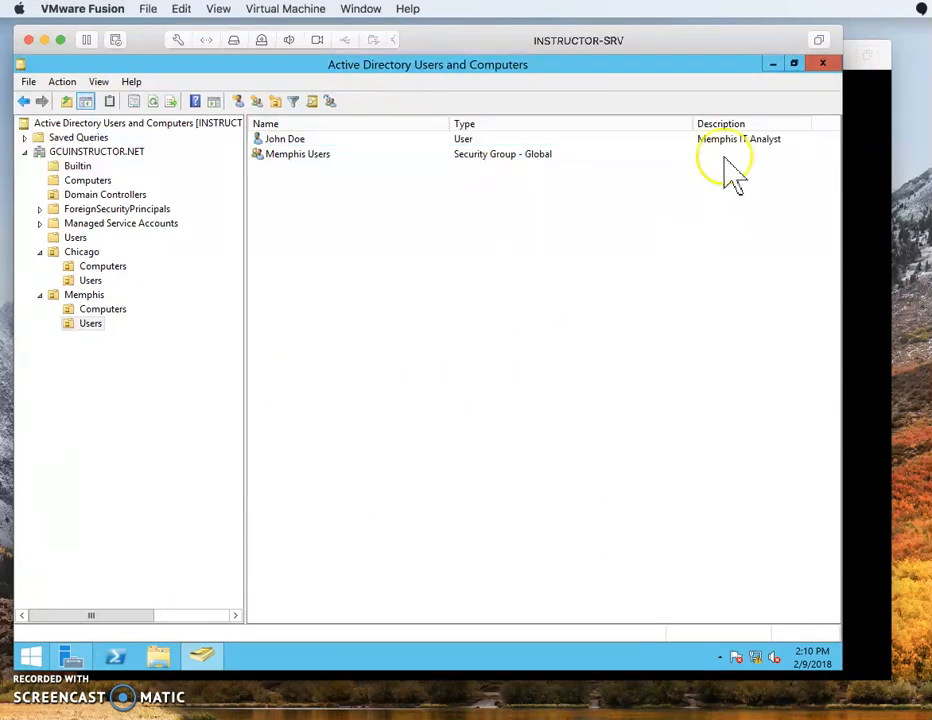
pyautogui.moveTo(687, 117); pyautogui.dragTo(597, 120)
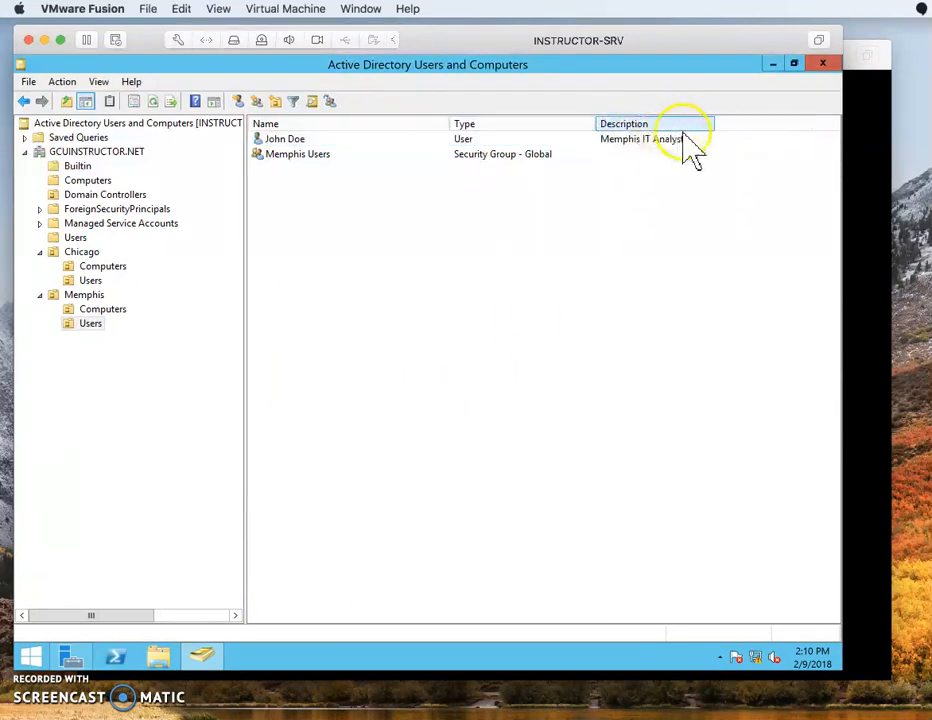
pyautogui.click(320, 139)
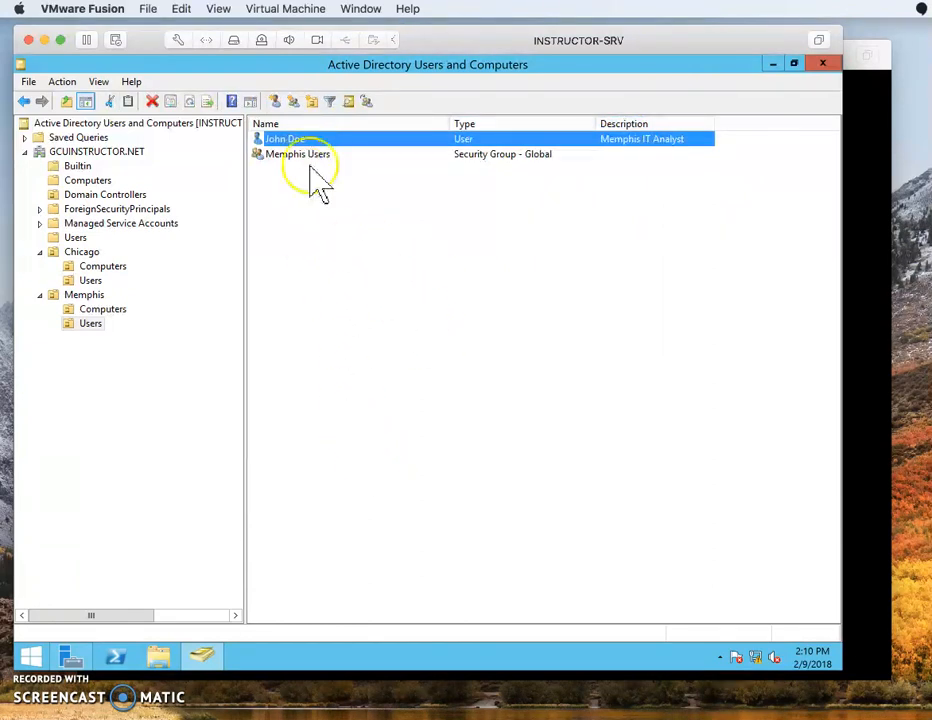
pyautogui.click(282, 140)
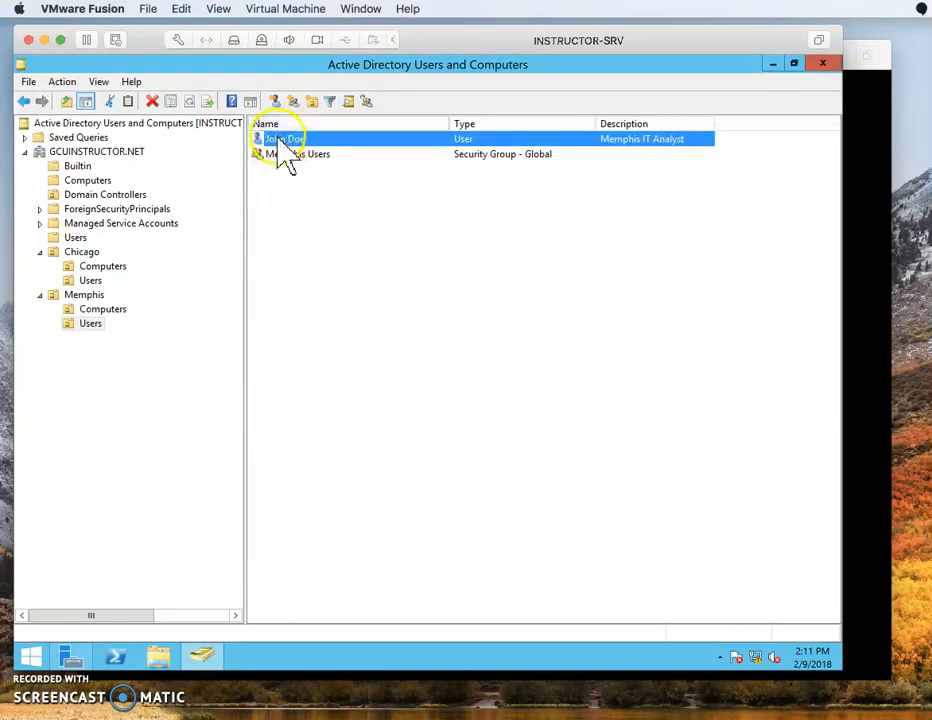
pyautogui.rightClick(280, 141)
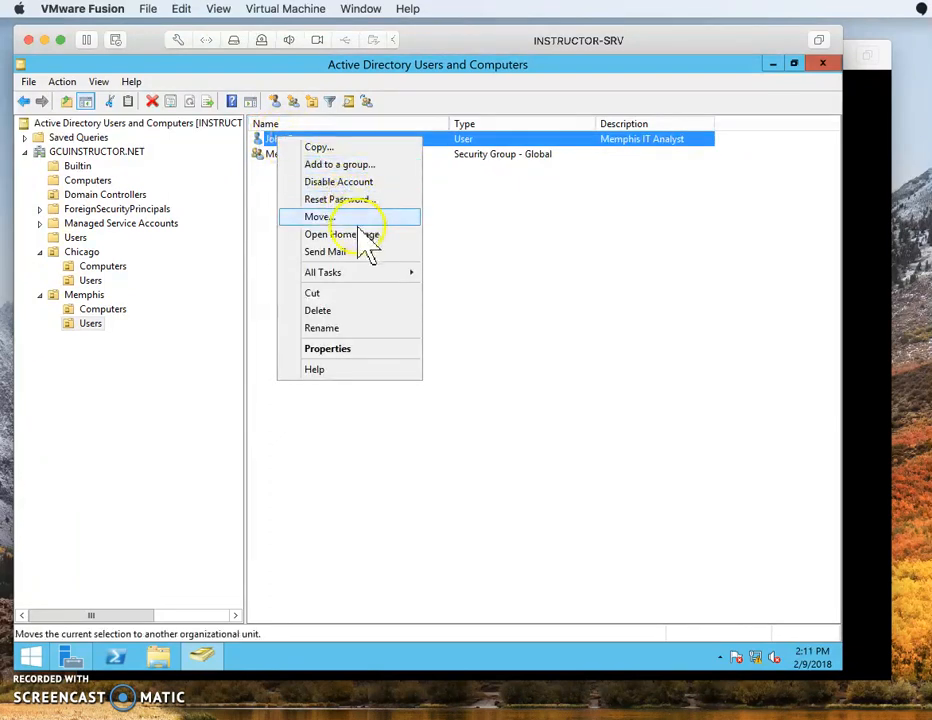
pyautogui.click(368, 165)
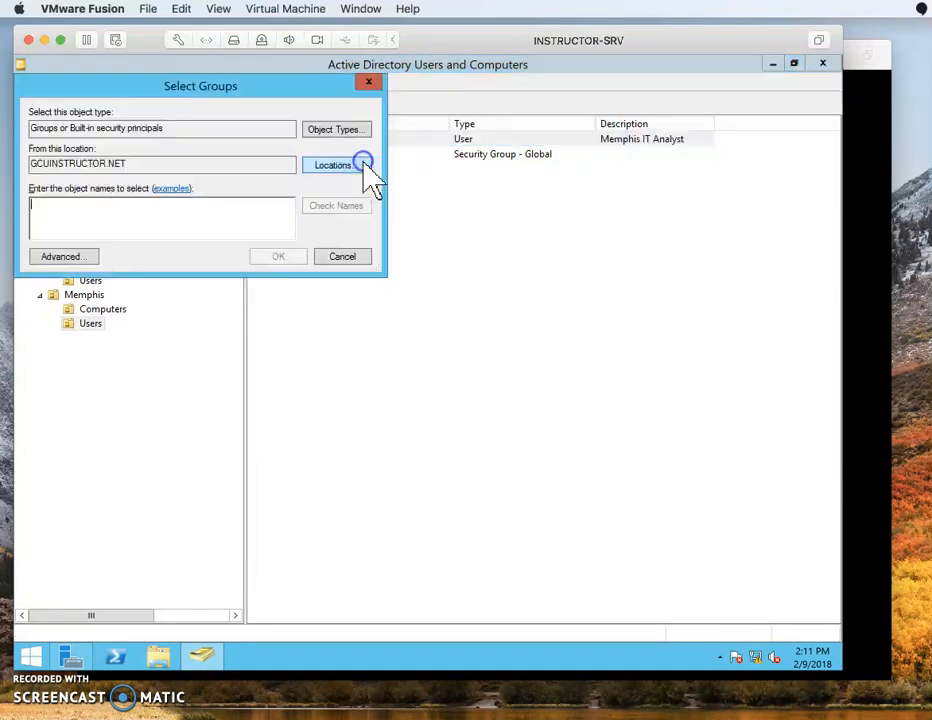
# Search for groups starting with 'me', resolve Memphis Users and confirm adding the user.
pyautogui.click(55, 262)
pyautogui.click(217, 234)
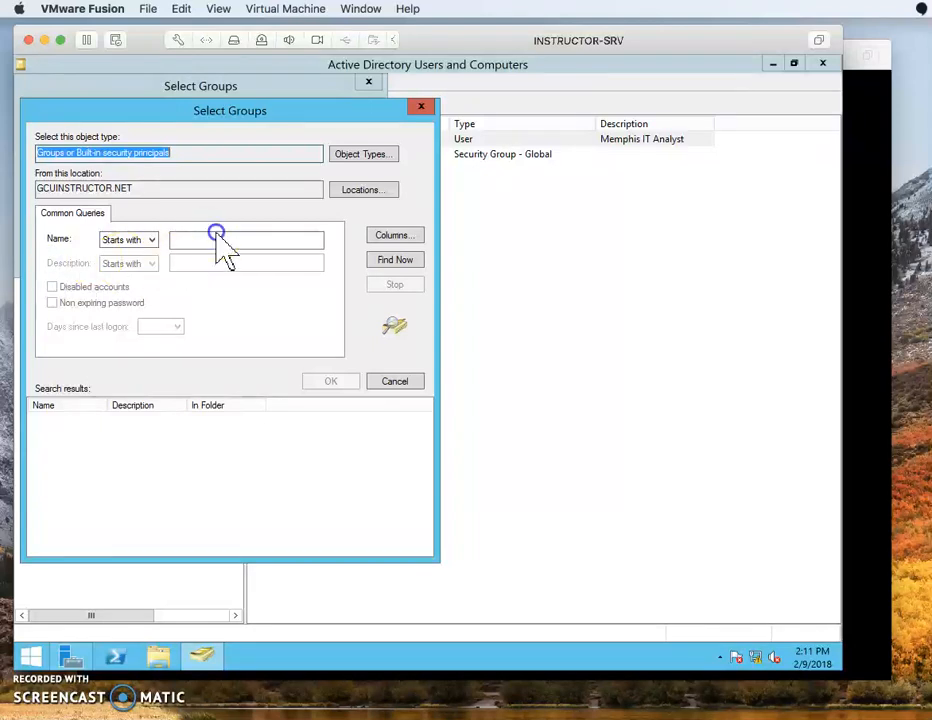
pyautogui.write('memphis')
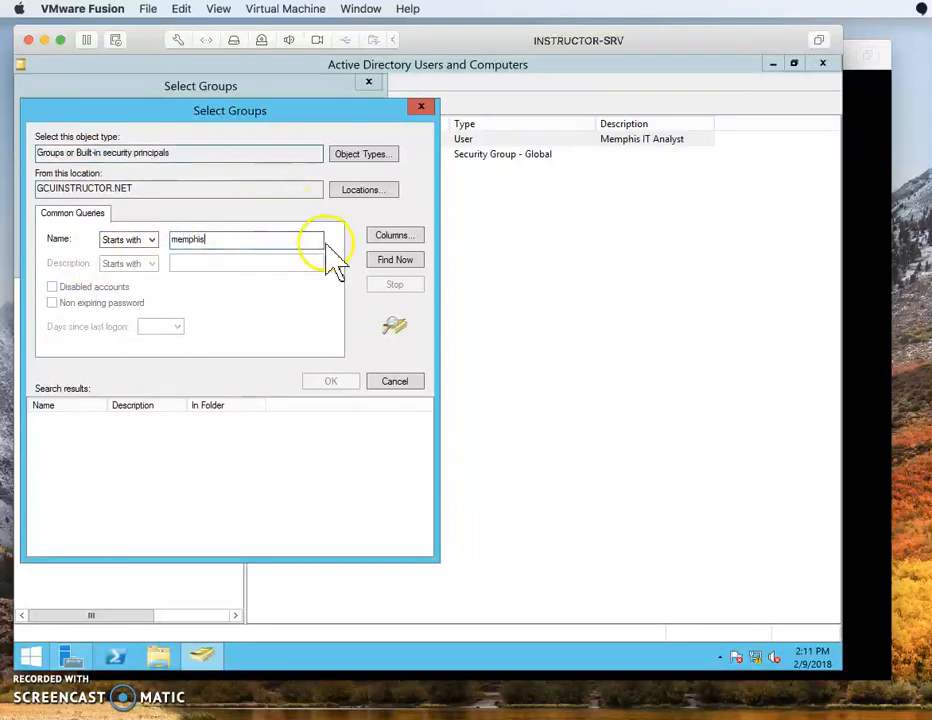
pyautogui.click(387, 259)
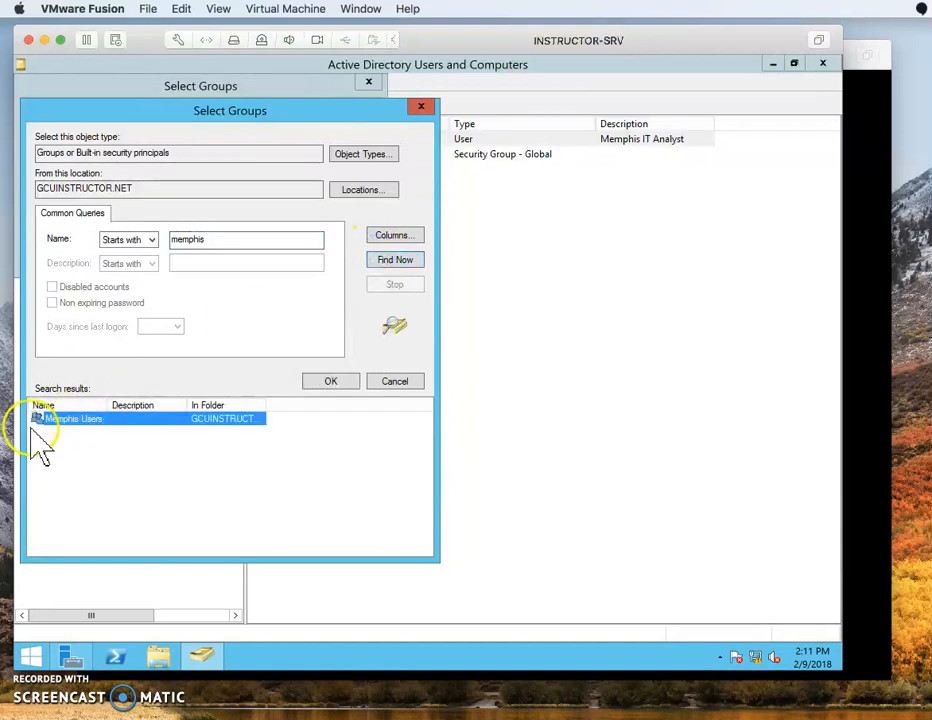
pyautogui.doubleClick(60, 419)
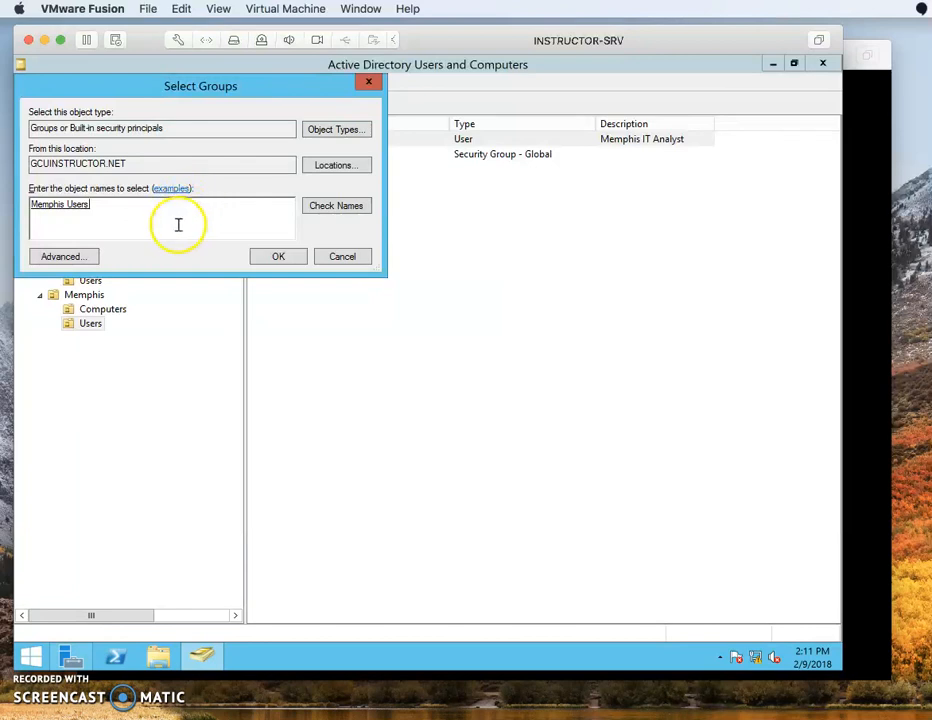
pyautogui.moveTo(179, 225); pyautogui.dragTo(16, 225)
pyautogui.press('BackSpace')
pyautogui.write('me')
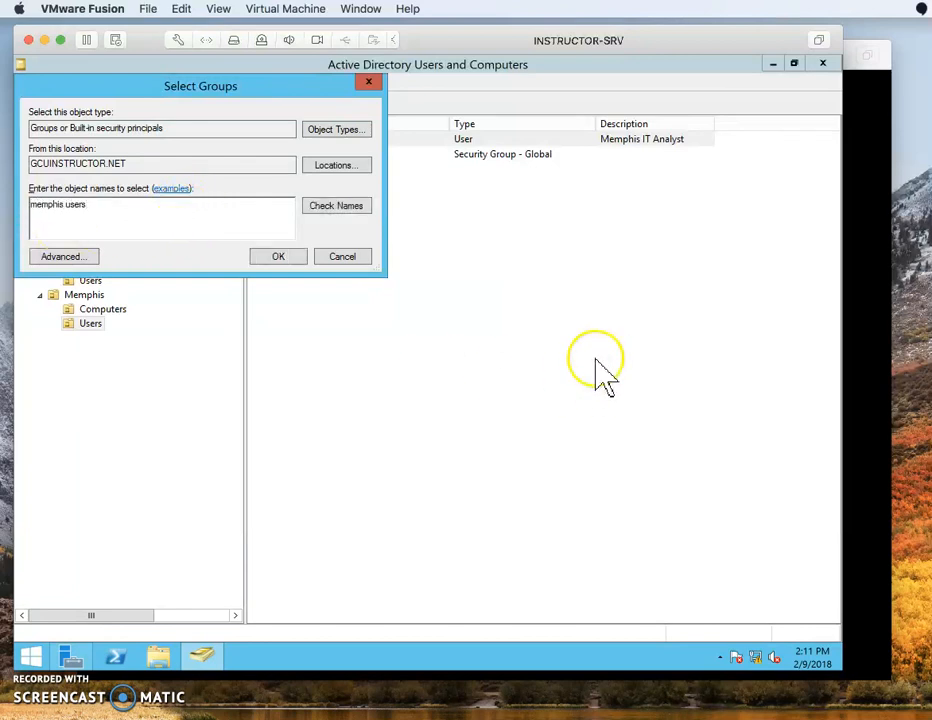
pyautogui.click(356, 206)
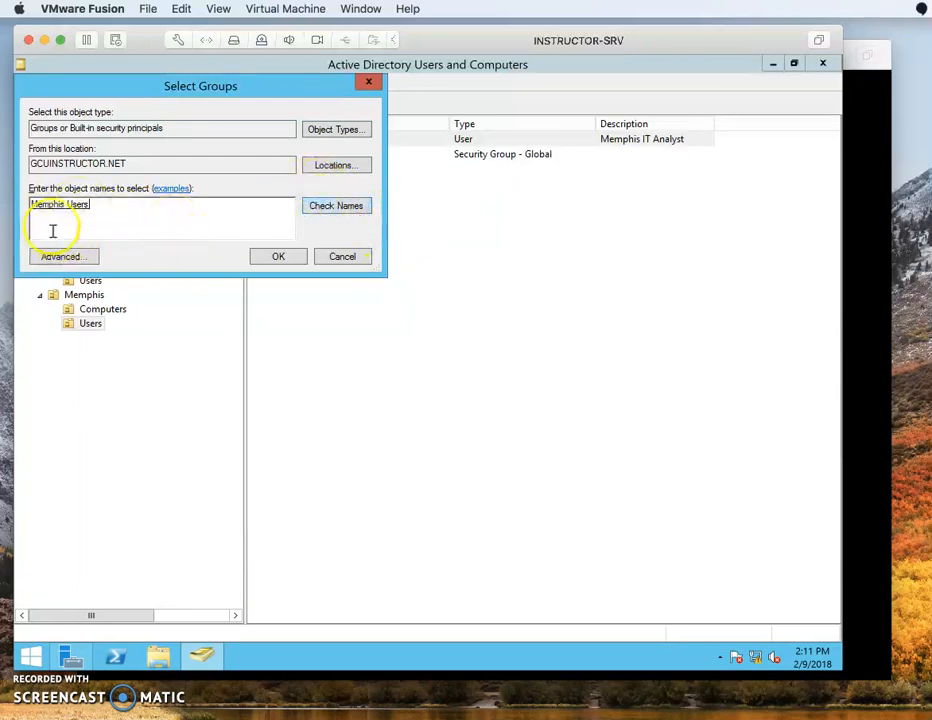
pyautogui.click(283, 261)
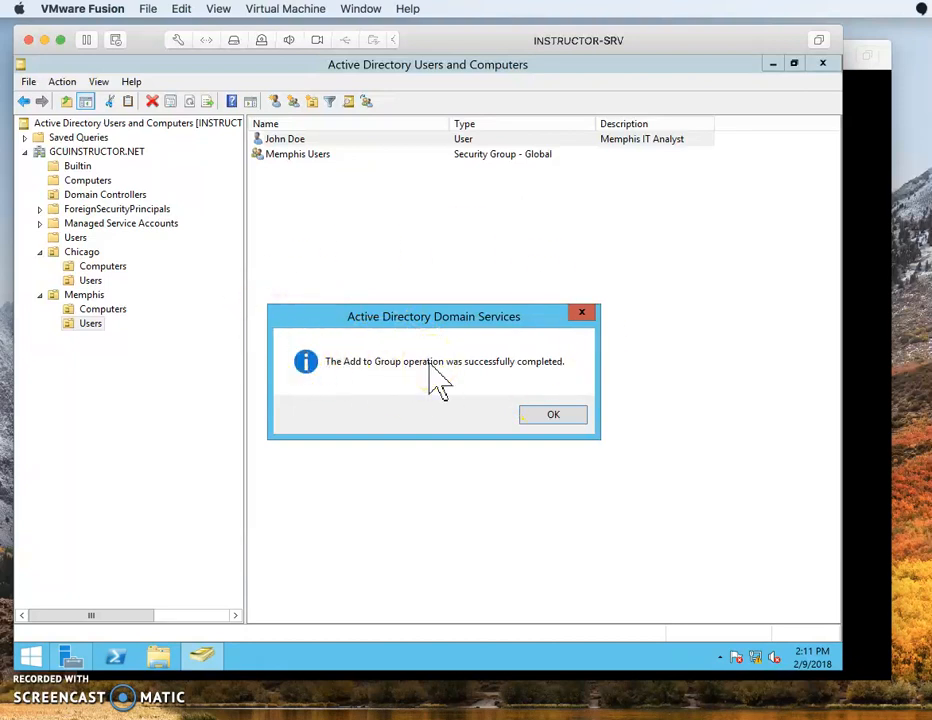
# Dismiss the success message and view the Memphis Users group's Members and Member Of lists.
pyautogui.click(560, 414)
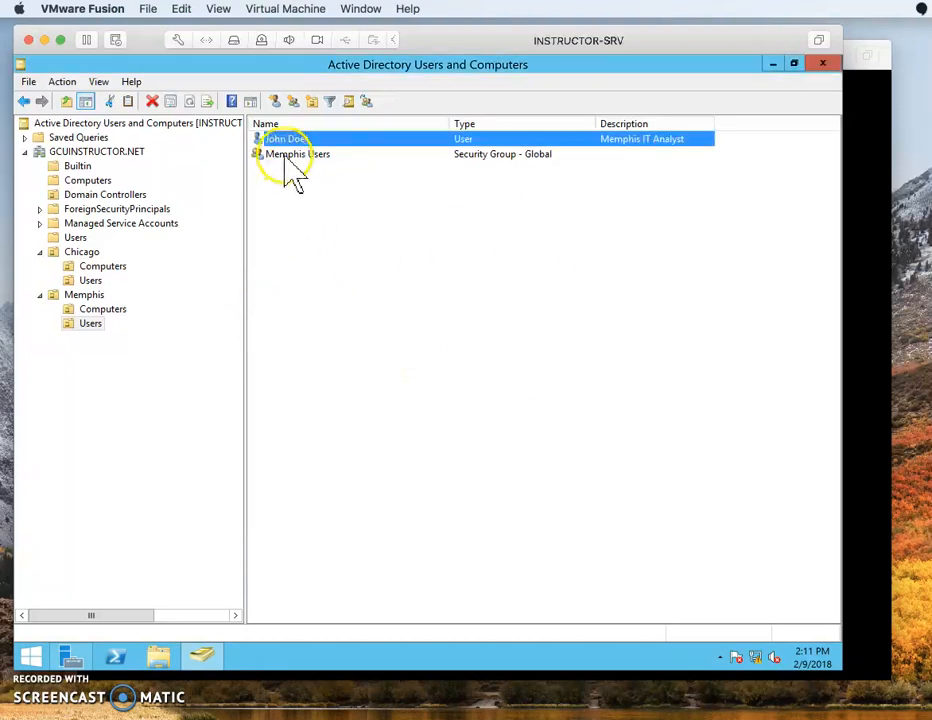
pyautogui.doubleClick(288, 156)
pyautogui.click(326, 224)
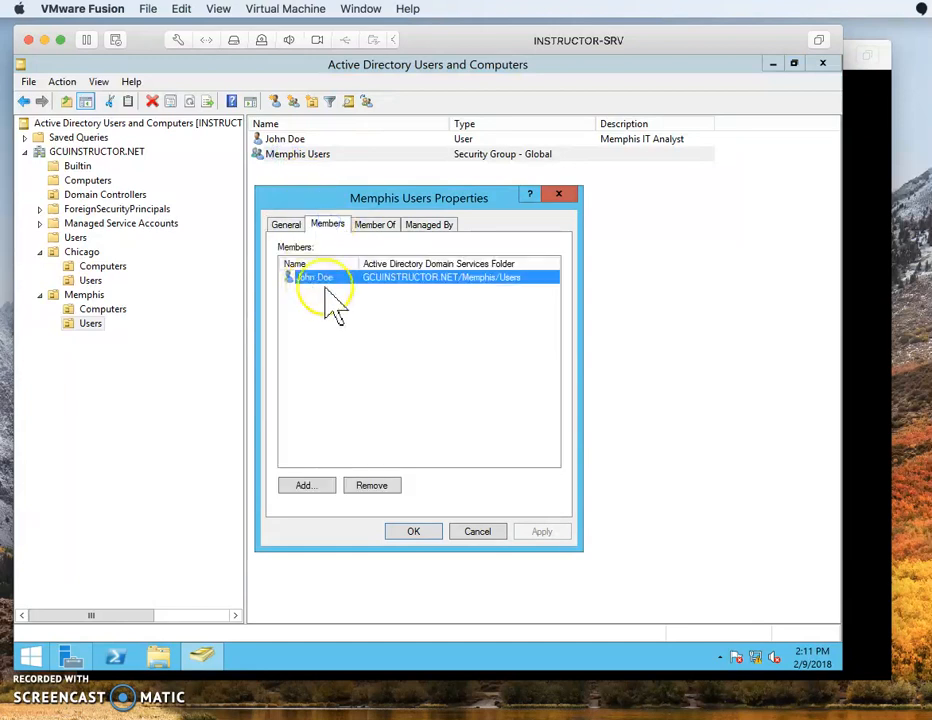
pyautogui.click(376, 226)
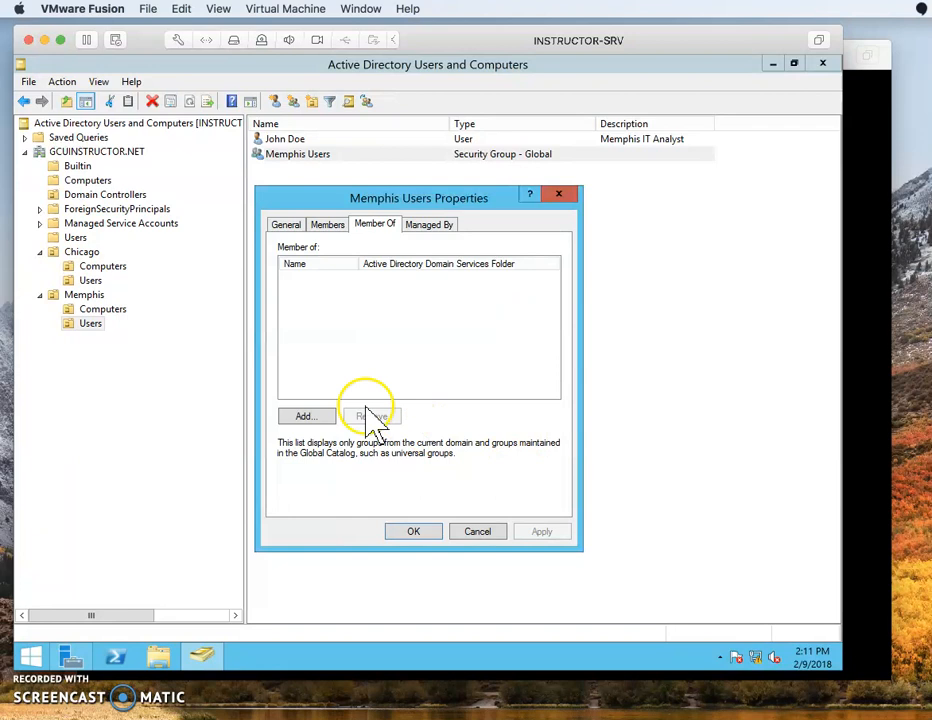
# Add Server Operators as a parent group of Memphis Users, apply and close the properties.
pyautogui.click(306, 417)
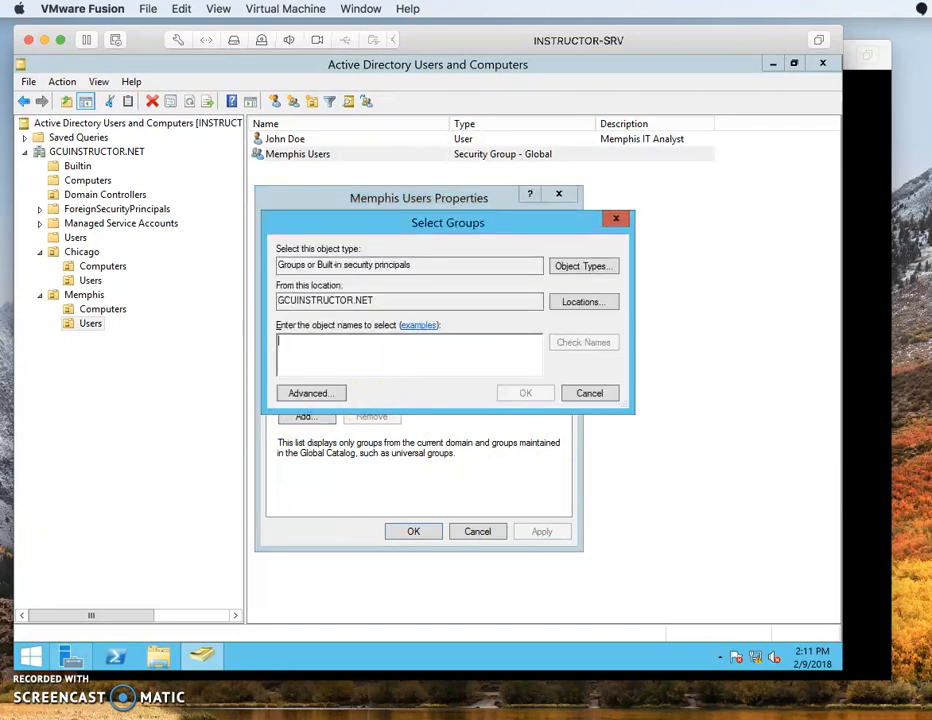
pyautogui.write('server operat')
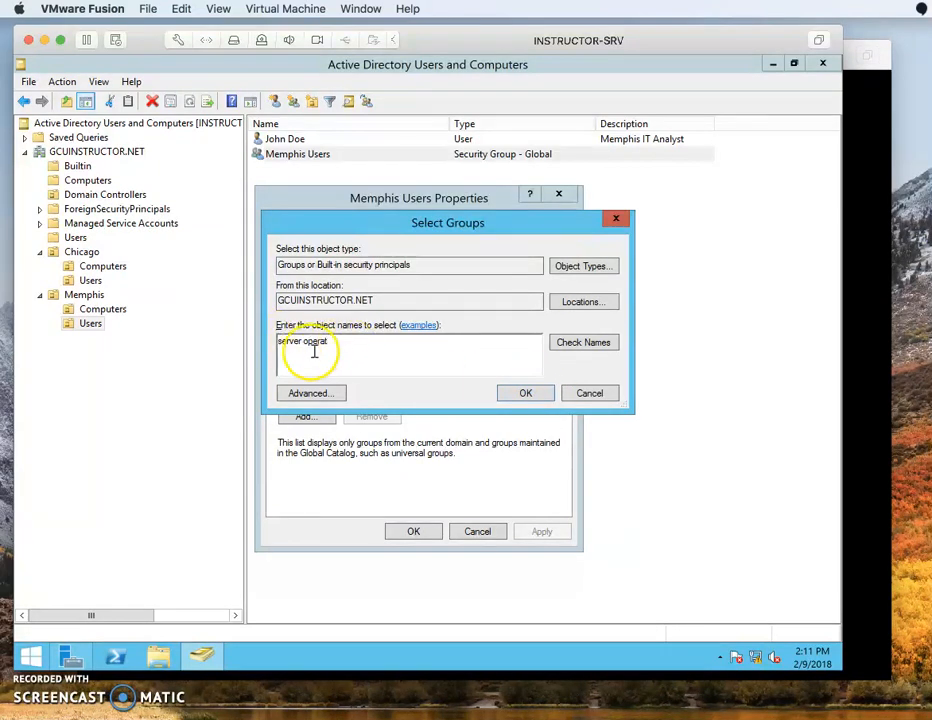
pyautogui.click(580, 344)
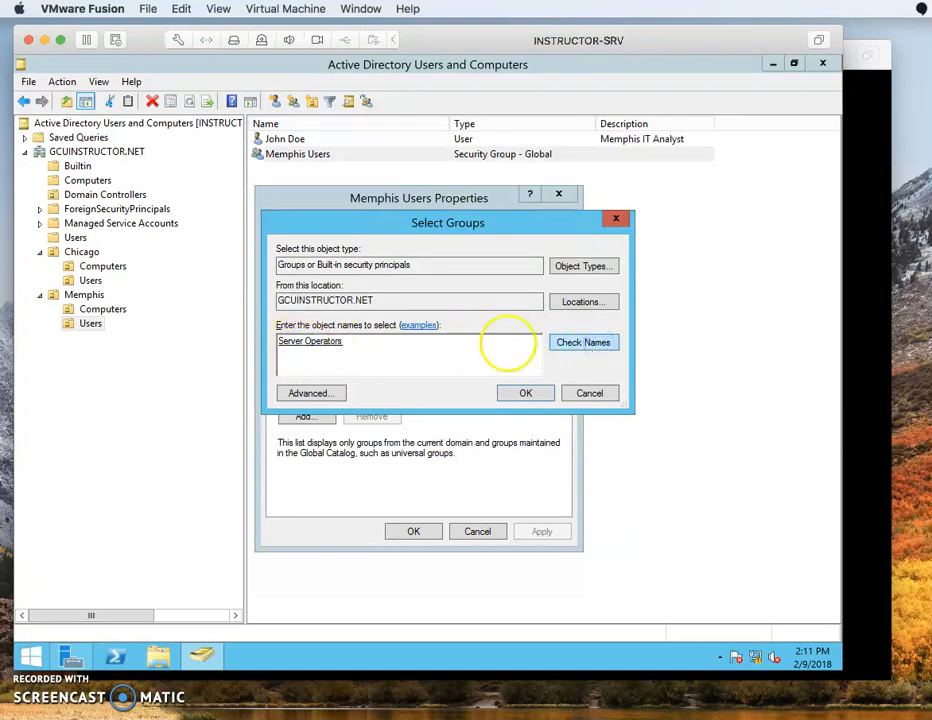
pyautogui.click(530, 394)
pyautogui.click(541, 532)
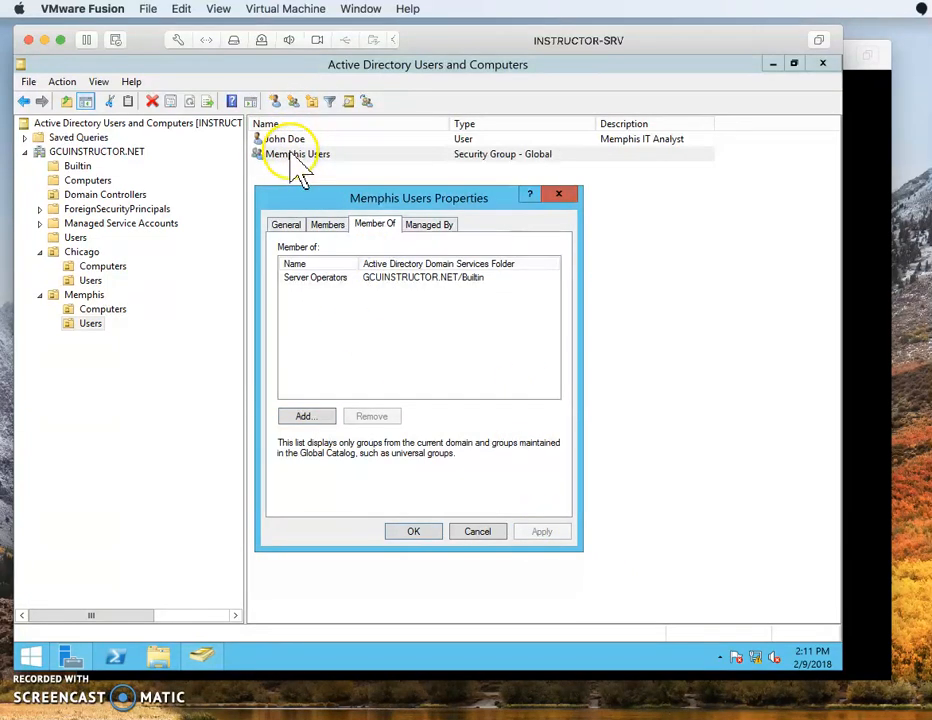
pyautogui.click(329, 278)
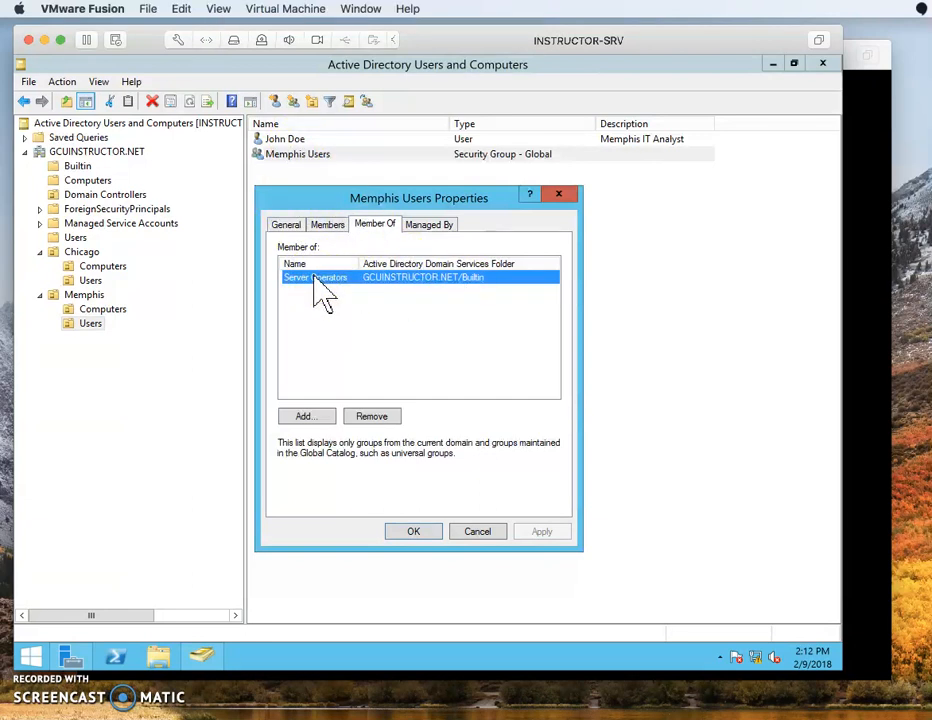
pyautogui.click(410, 532)
pyautogui.click(372, 255)
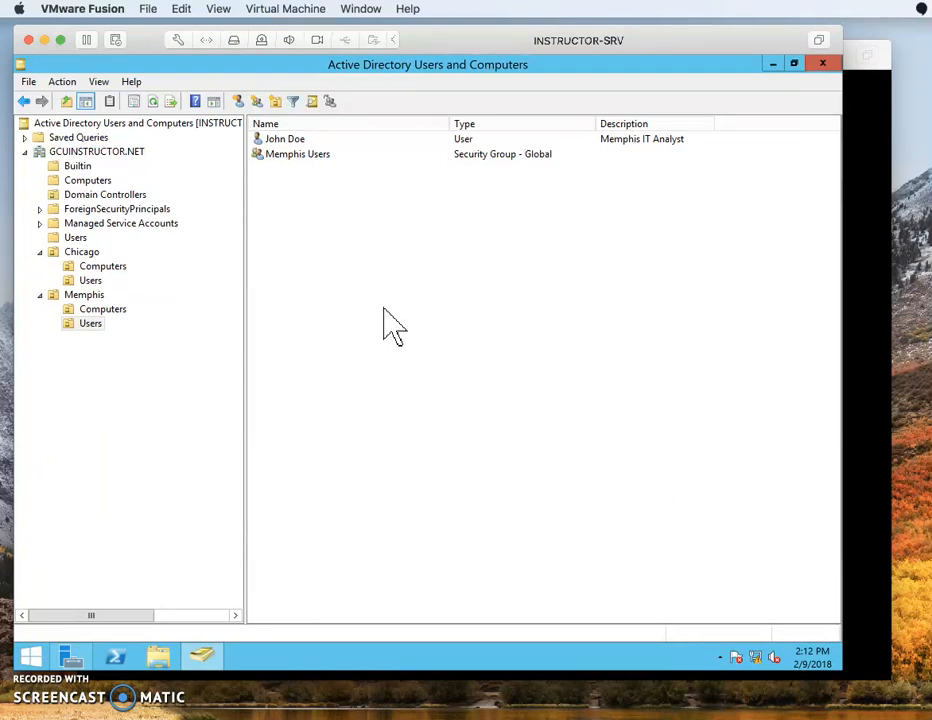
pyautogui.click(285, 170)
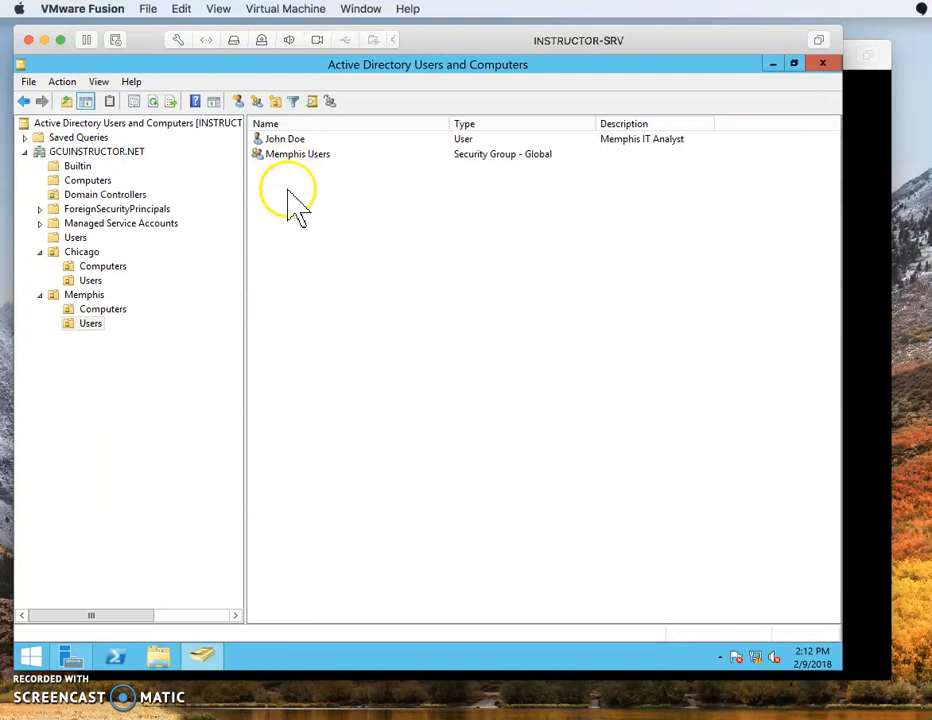